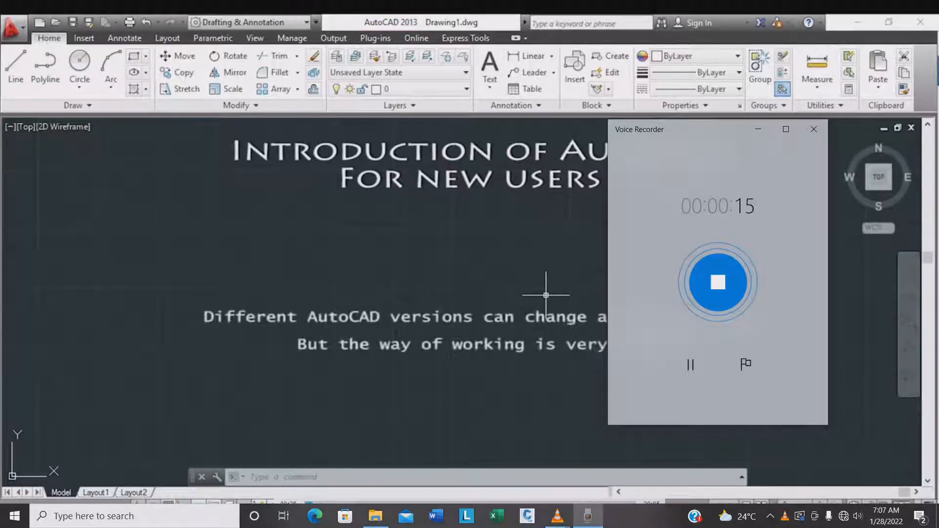
Minimize the Voice Recorder window and draw a short freehand horizontal line in the empty drawing area.
click(759, 129)
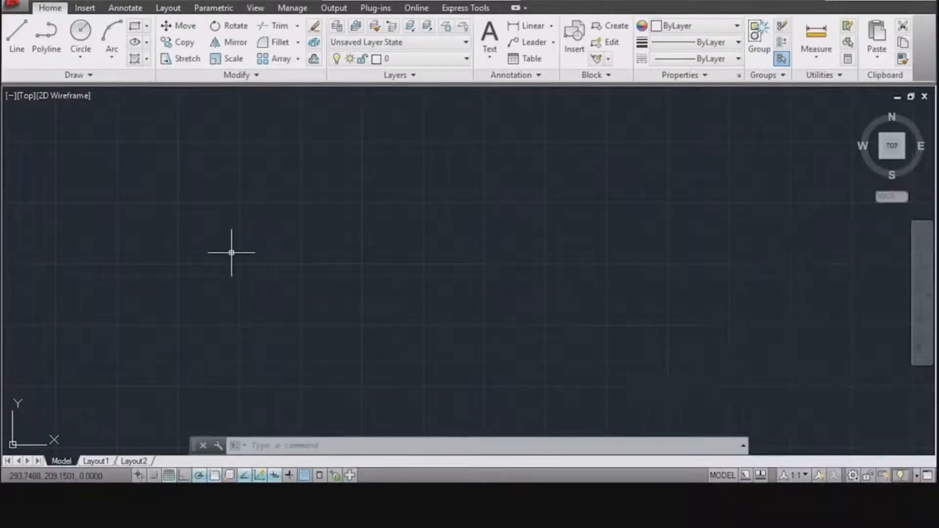
text(LINE)
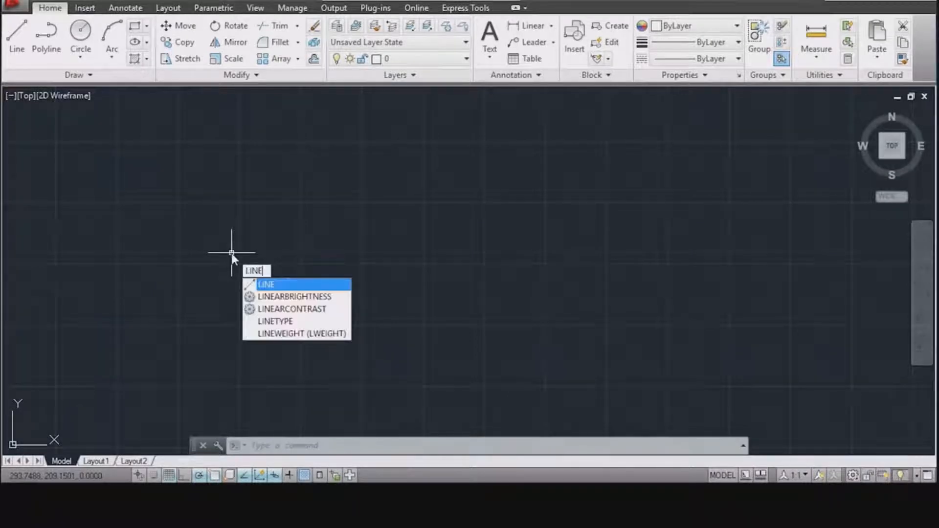
key(Return)
click(231, 251)
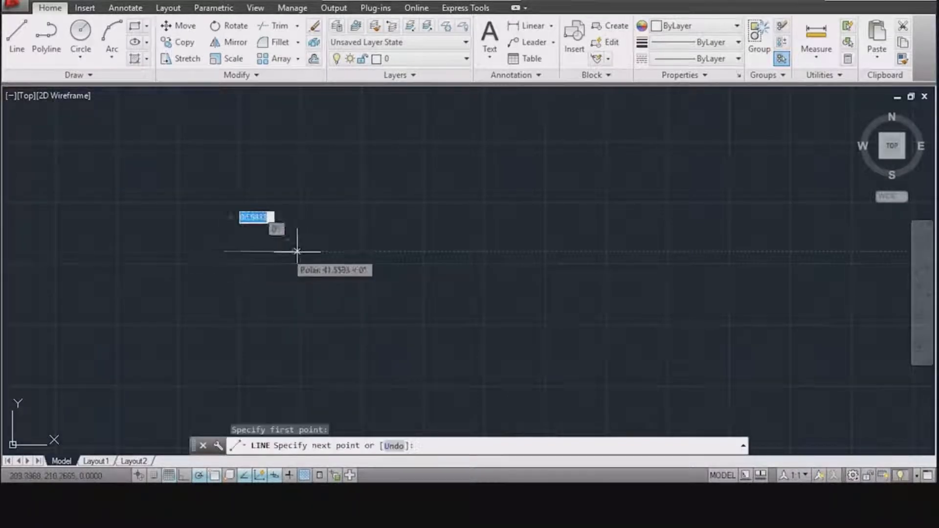
click(346, 252)
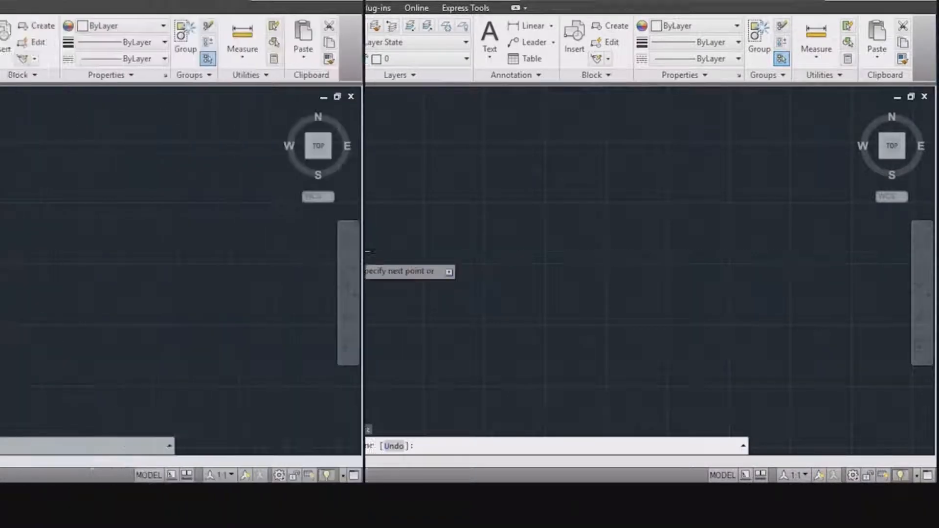
key(Escape)
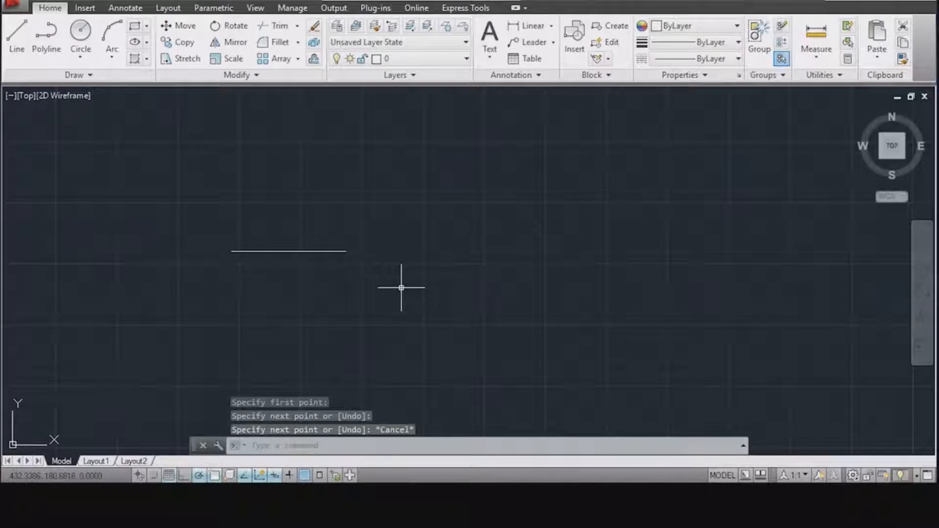
Run the OPTIONS command, and enter the MTEXT command for multiline text.
text(OPTION)
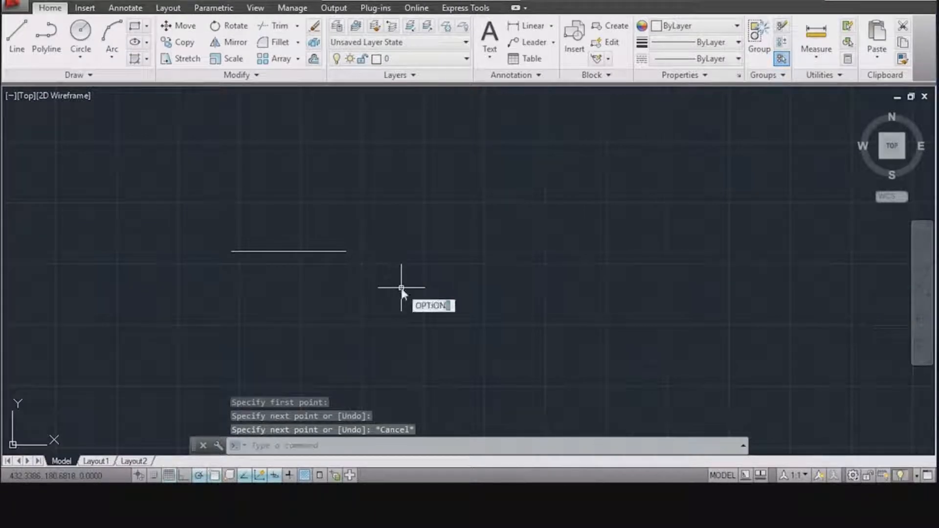
text(S)
key(Return)
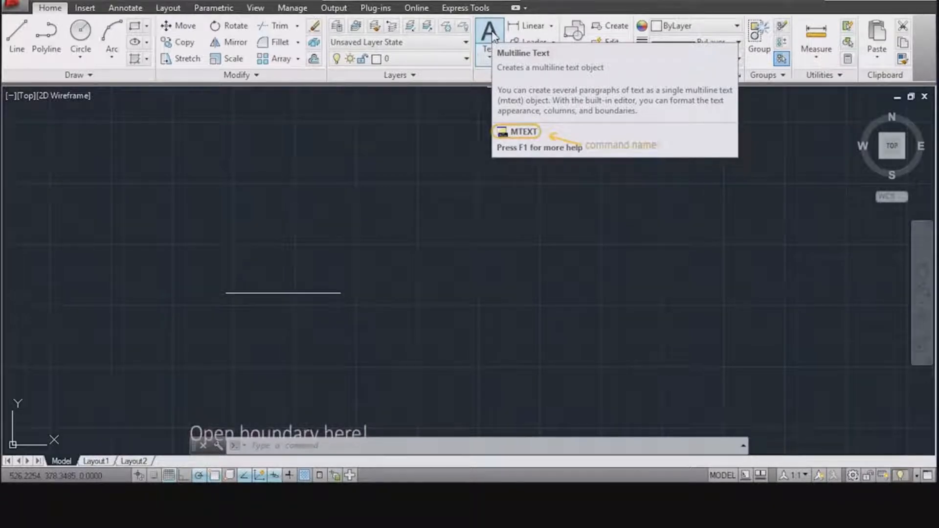
text(MTEXT)
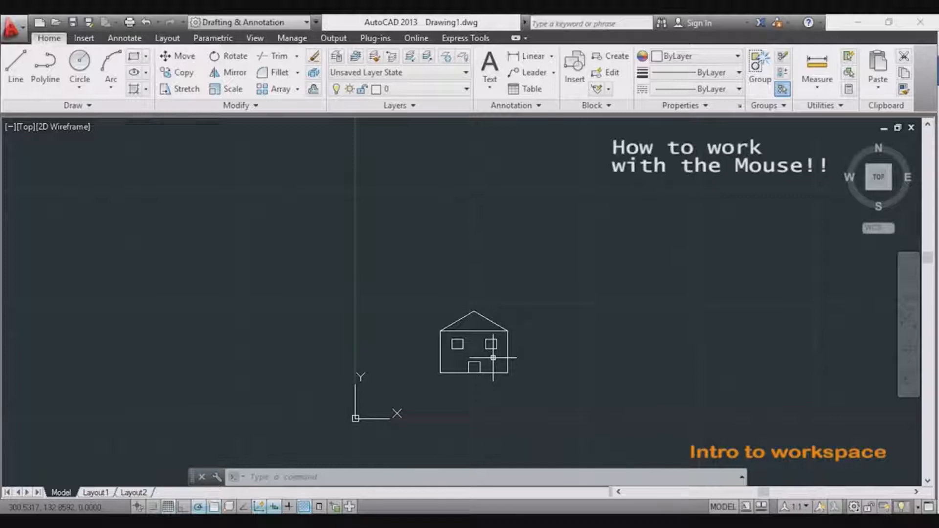
View the house drawing at closer and wider zoom, and open the context menu in the empty space beside it.
scroll(493, 358, up, 8)
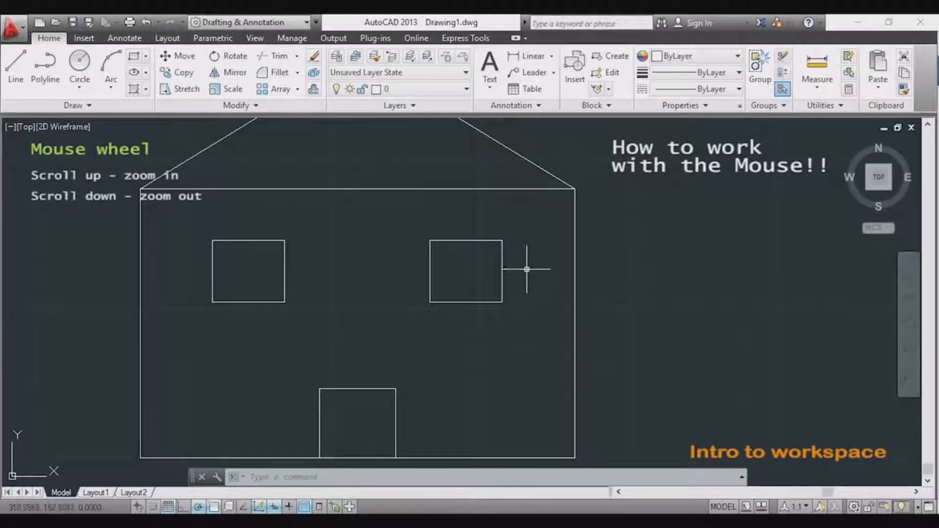
scroll(532, 251, down, 6)
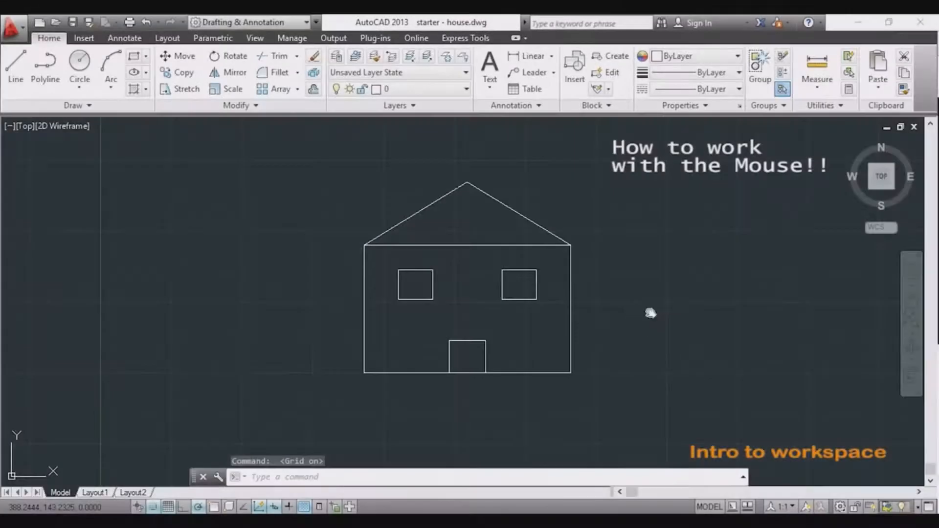
mouse_move(651, 314)
middle_down()
mouse_move(416, 306)
mouse_move(406, 333)
mouse_move(489, 403)
mouse_move(608, 405)
mouse_move(694, 362)
mouse_move(713, 298)
mouse_move(608, 264)
mouse_move(545, 292)
mouse_move(534, 309)
middle_up()
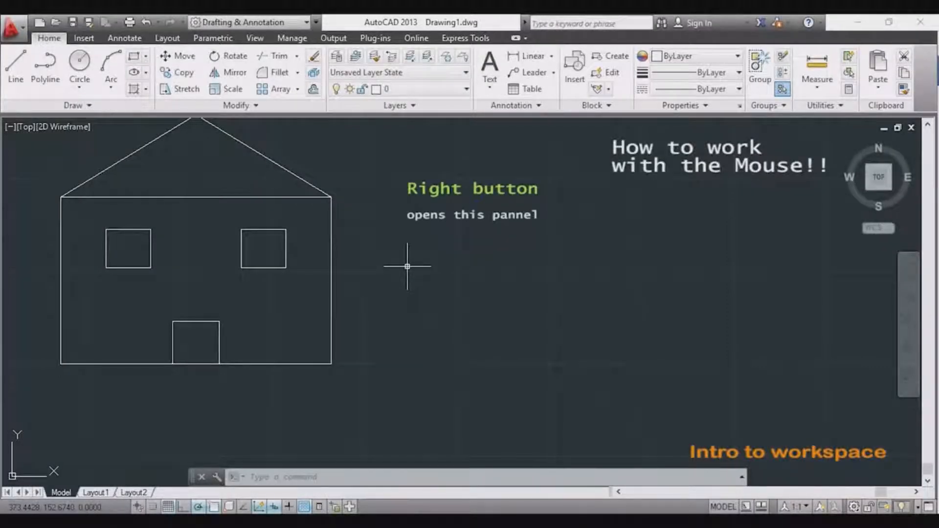
right_click(407, 267)
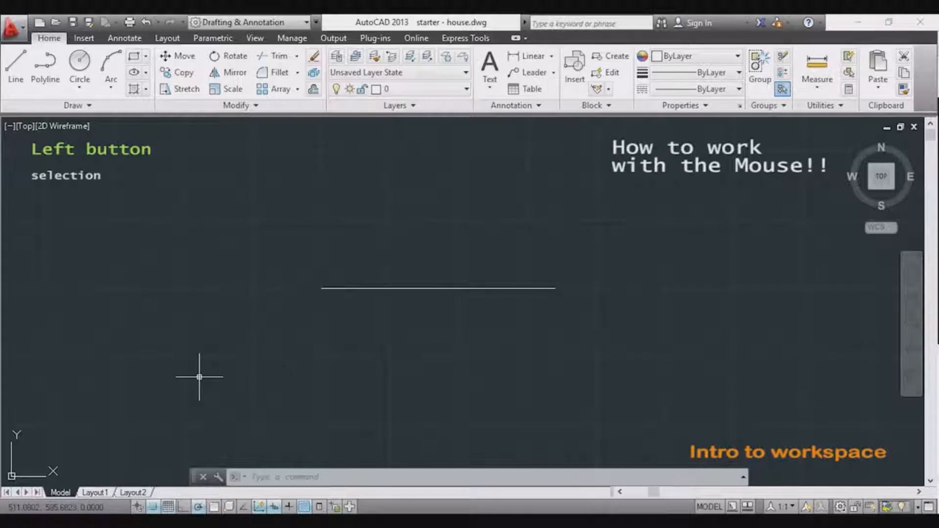
Select the horizontal line with a window selection that encloses it completely, and clear the selection.
click(184, 357)
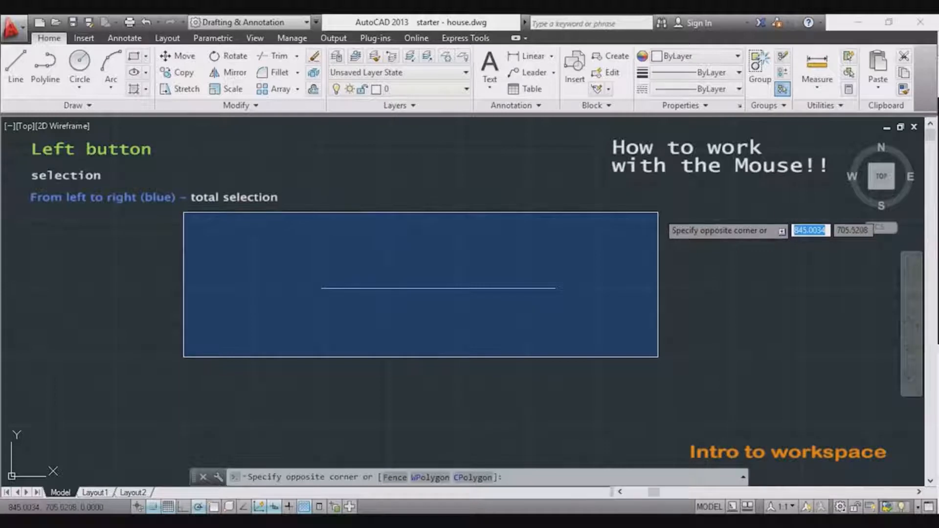
click(658, 212)
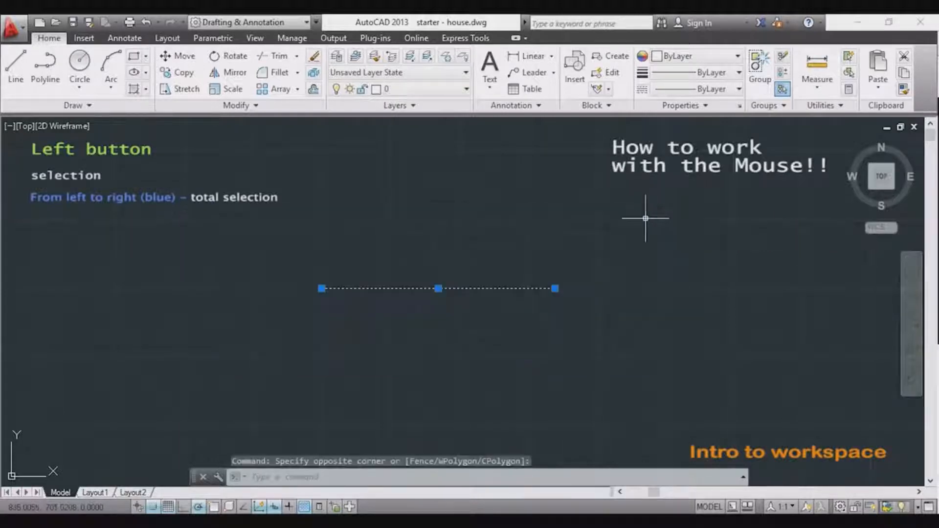
key(Escape)
Try to select the horizontal line with window selections that enclose only its left part.
click(267, 342)
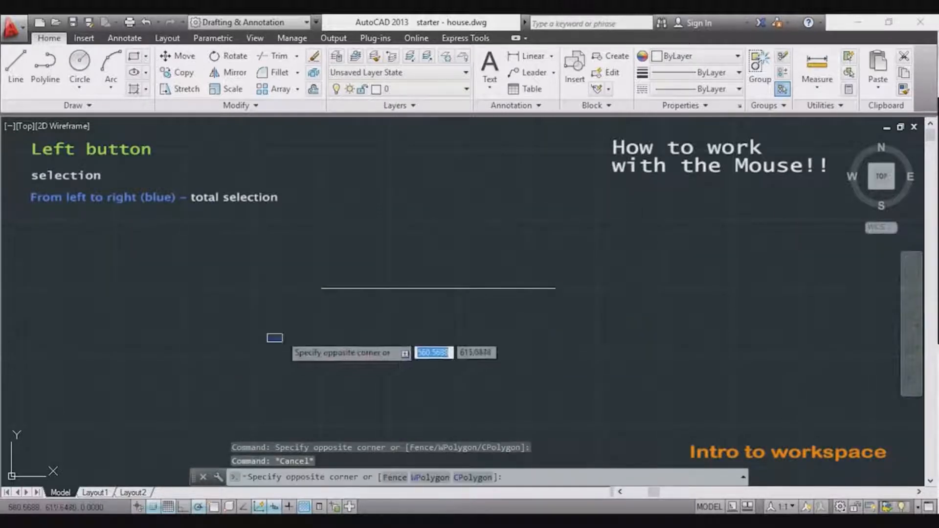
click(390, 260)
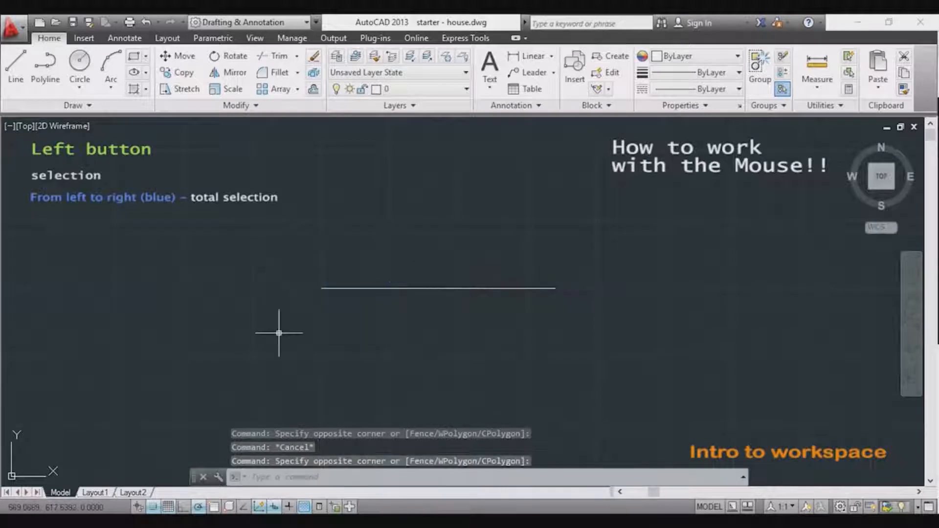
click(279, 334)
click(384, 254)
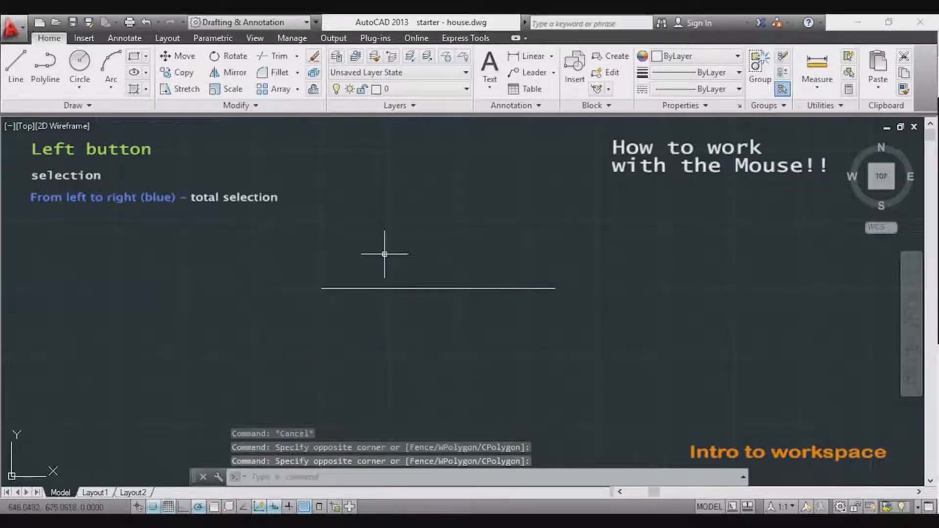
click(252, 332)
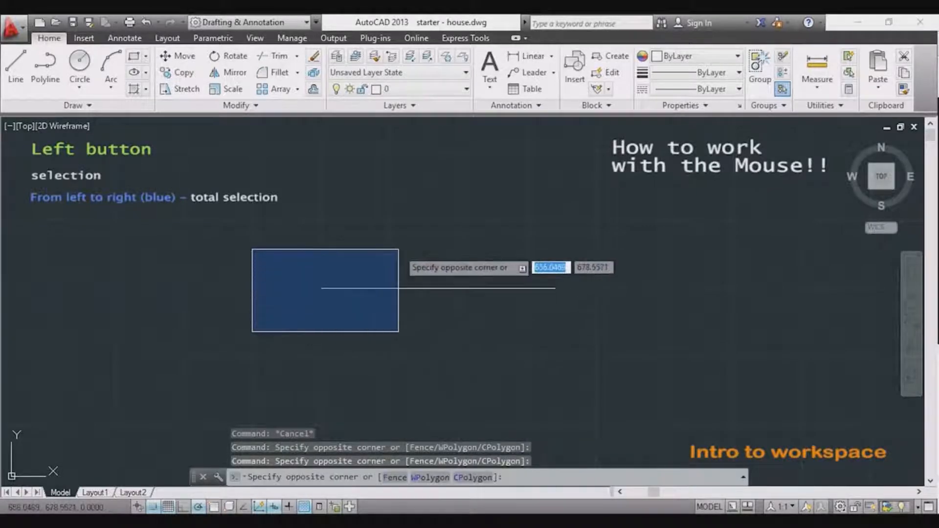
key(Escape)
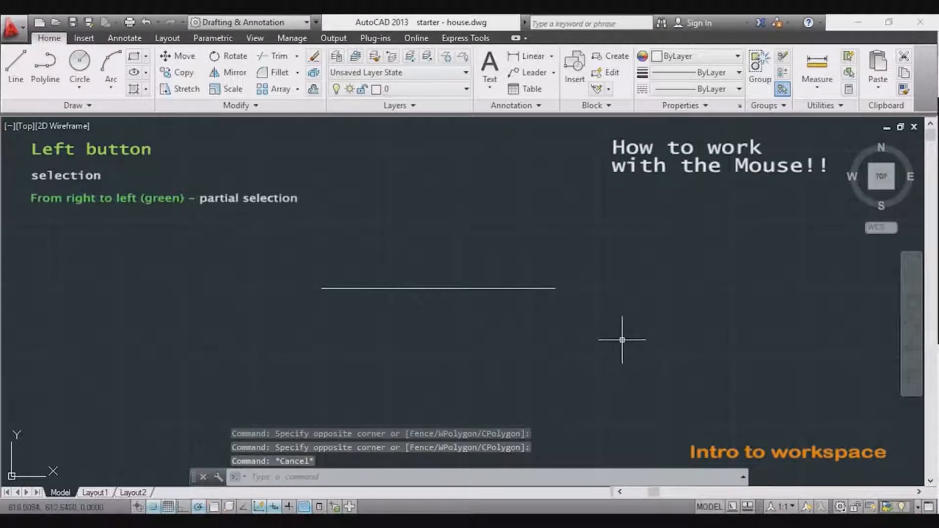
Select the horizontal line with a crossing selection over only its right end, and clear the selection.
click(621, 339)
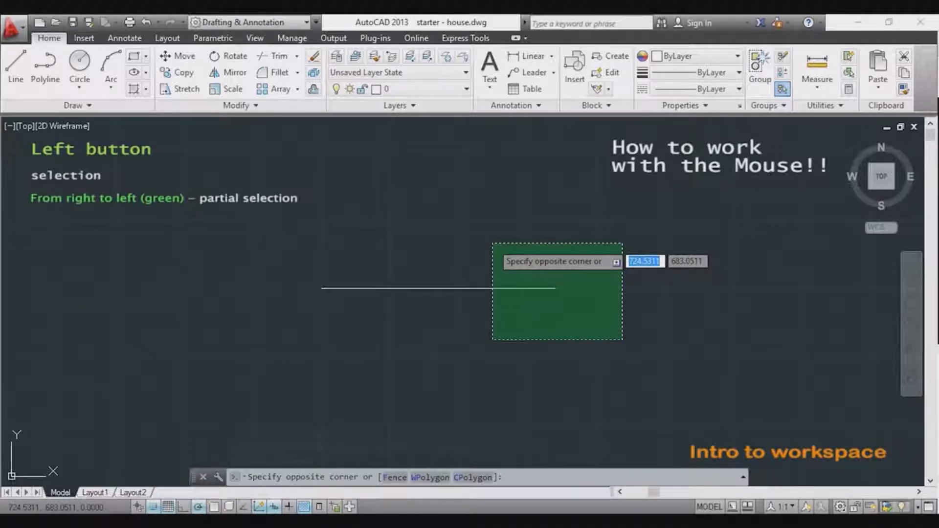
click(493, 243)
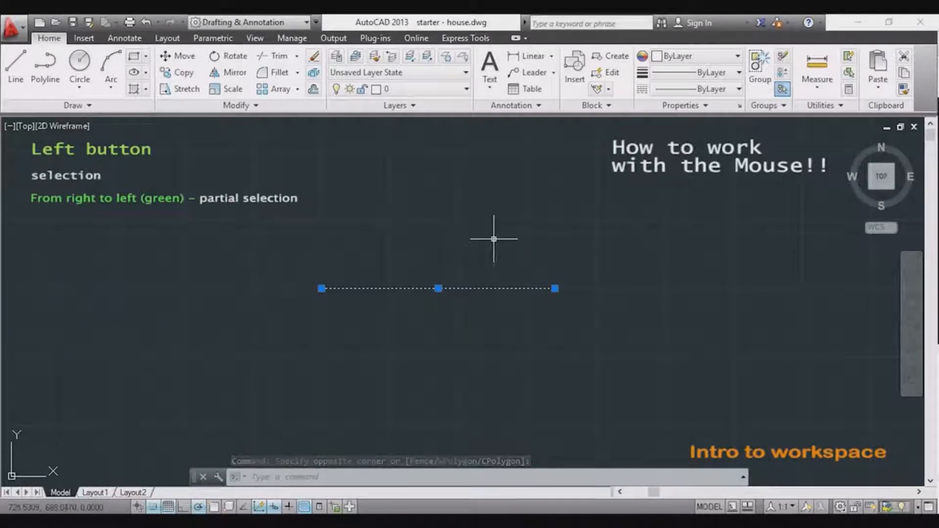
key(Escape)
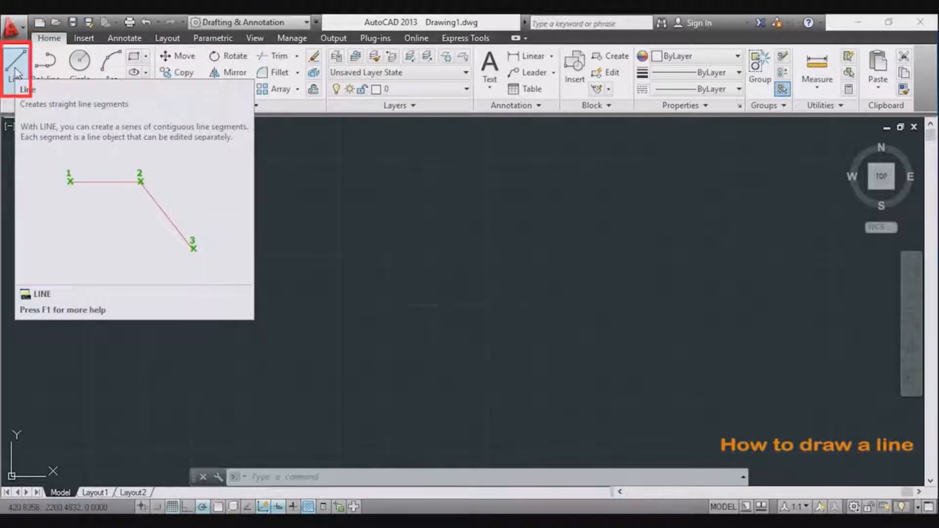
Draw a single freehand line segment sloping gently downward to the right in the empty drawing area.
click(15, 73)
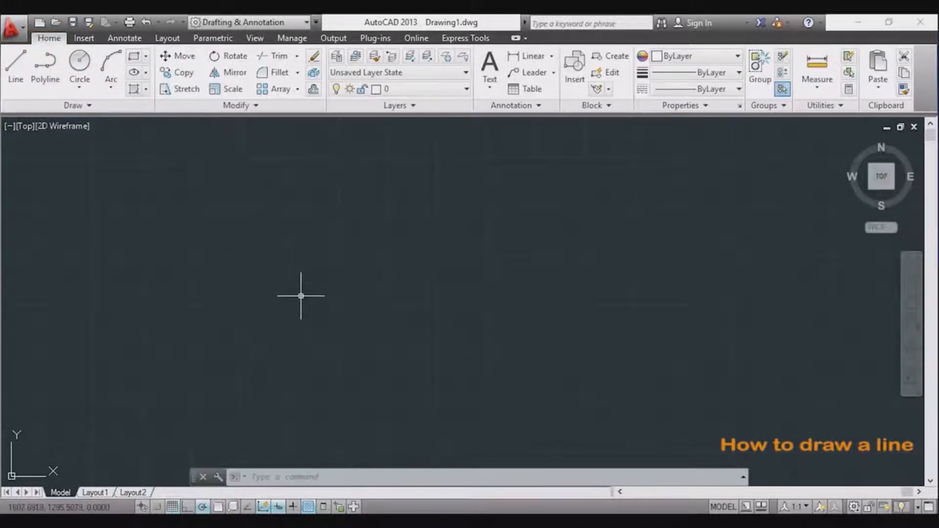
text(l)
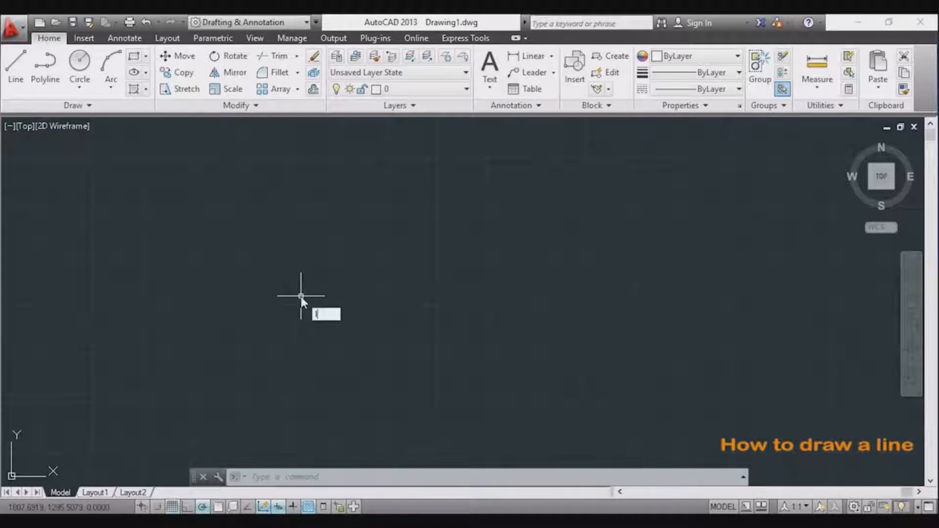
text(ine)
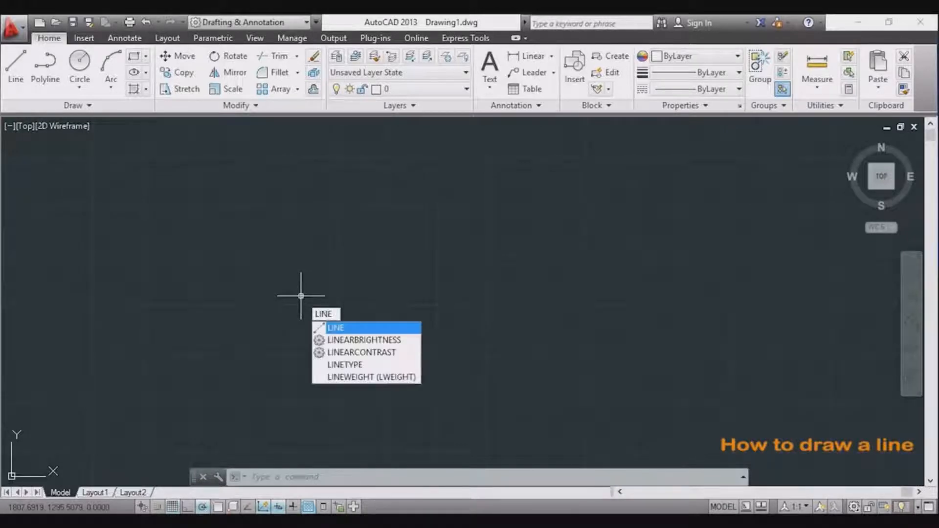
key(Return)
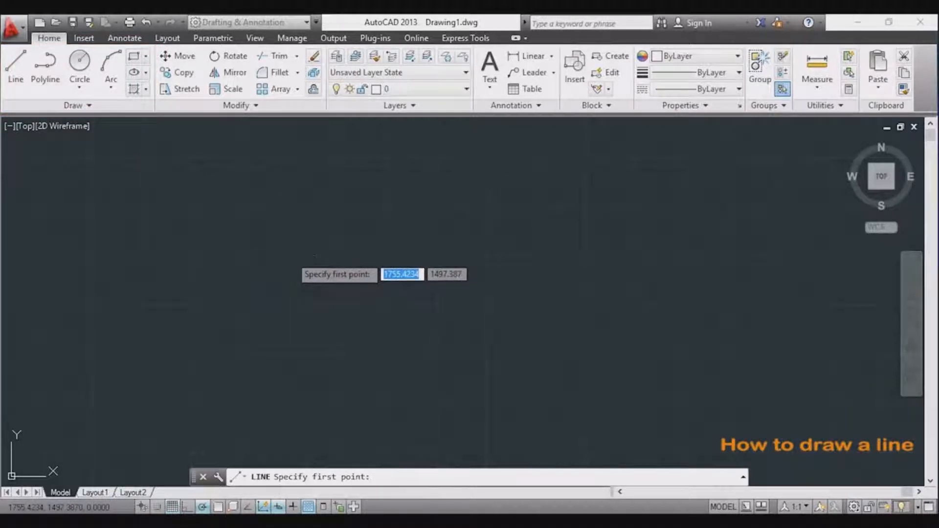
click(291, 255)
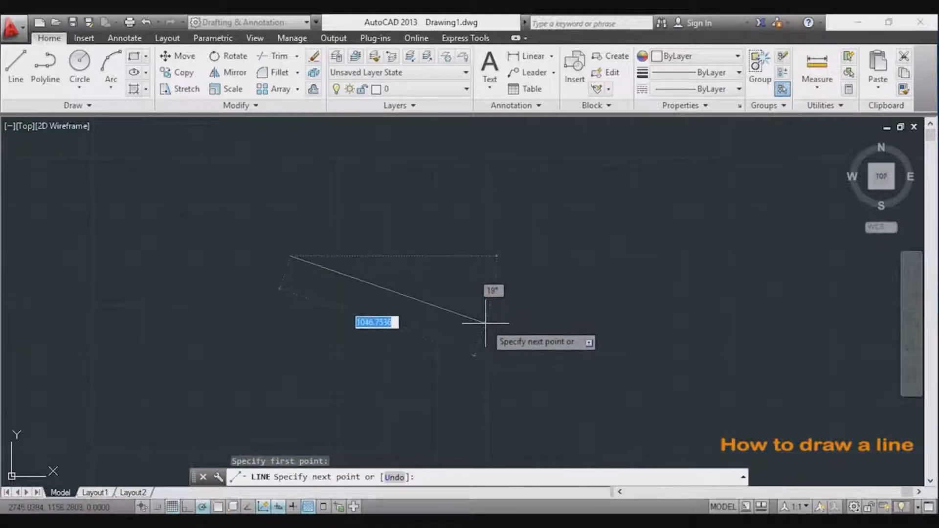
click(519, 295)
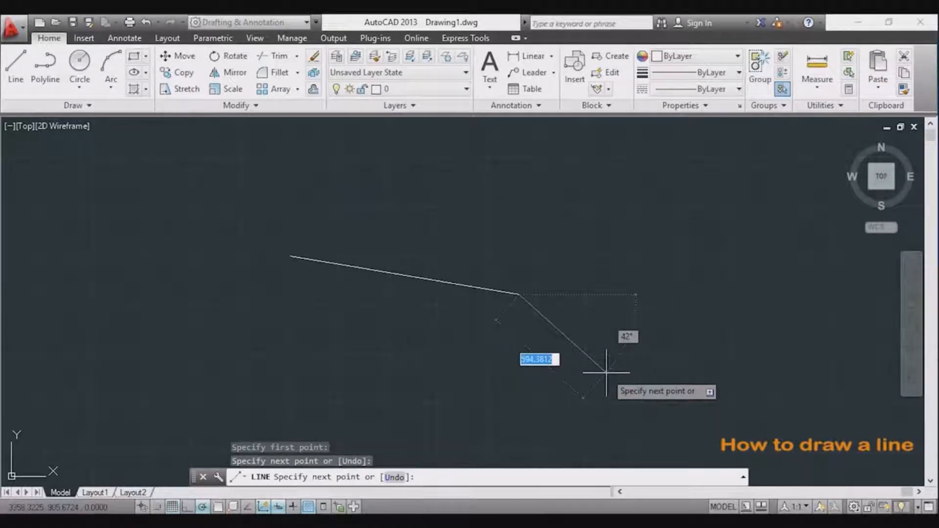
key(Escape)
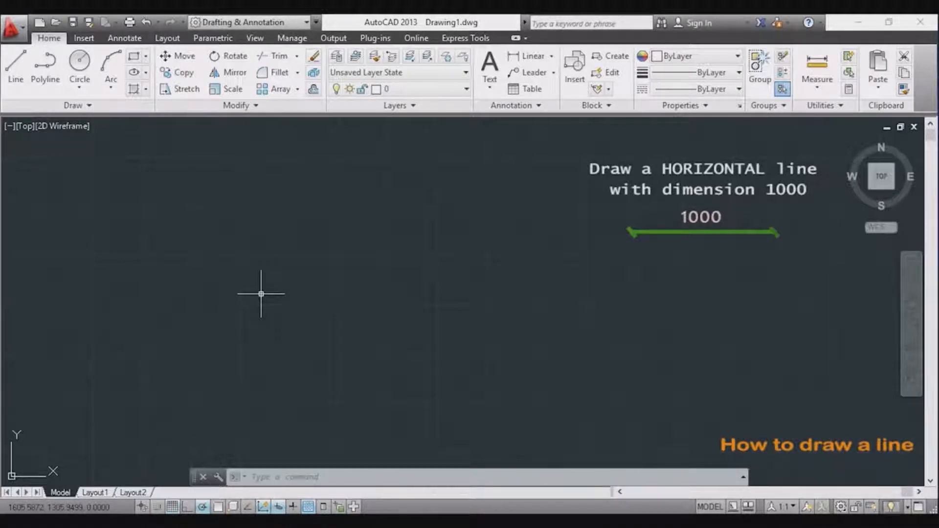
Draw a single horizontal line with a length of exactly 1000 in the middle of the drawing area.
text(l)
key(Return)
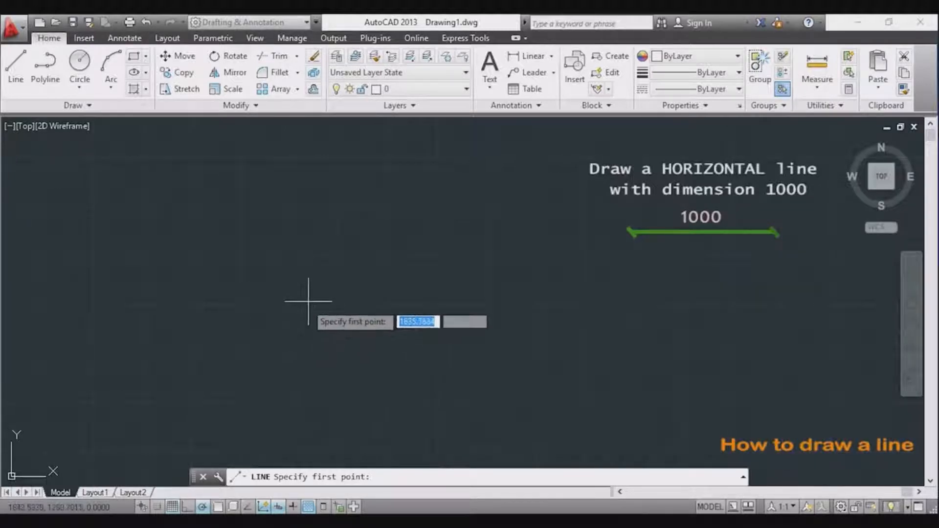
click(321, 286)
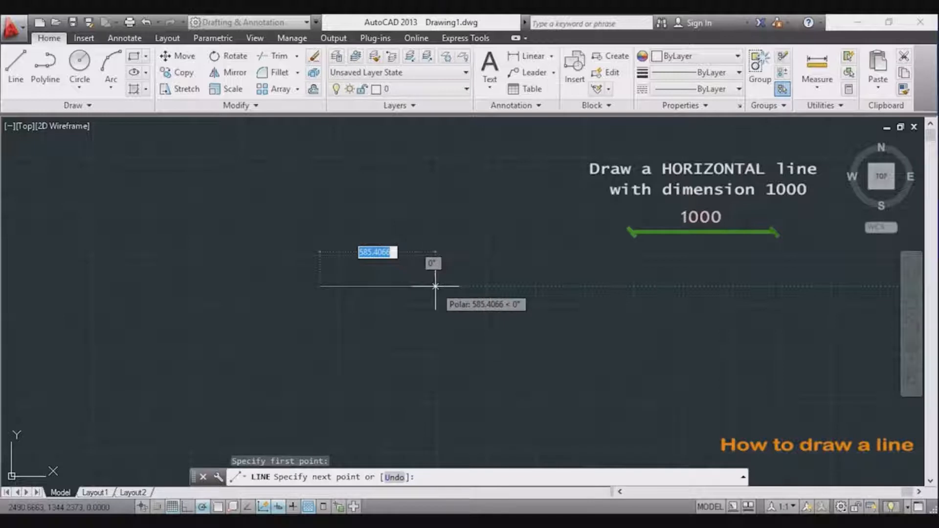
text(1000)
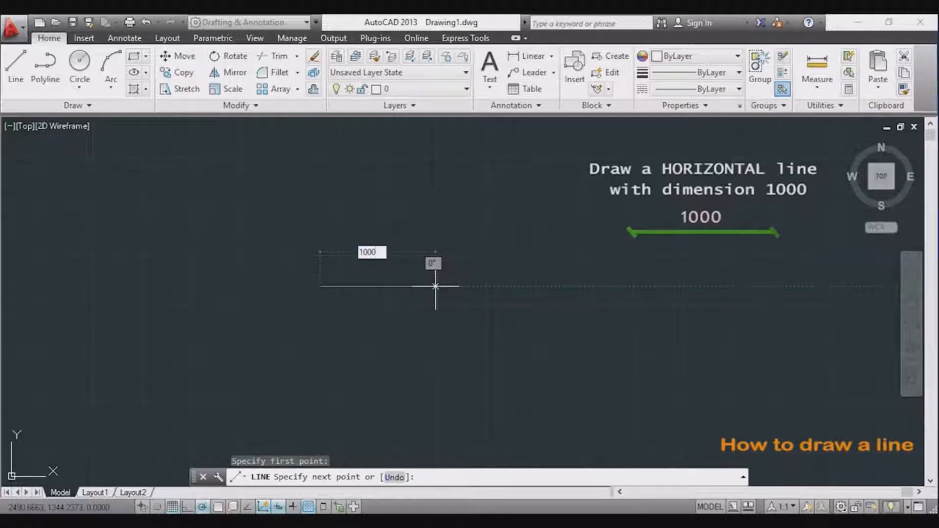
key(Return)
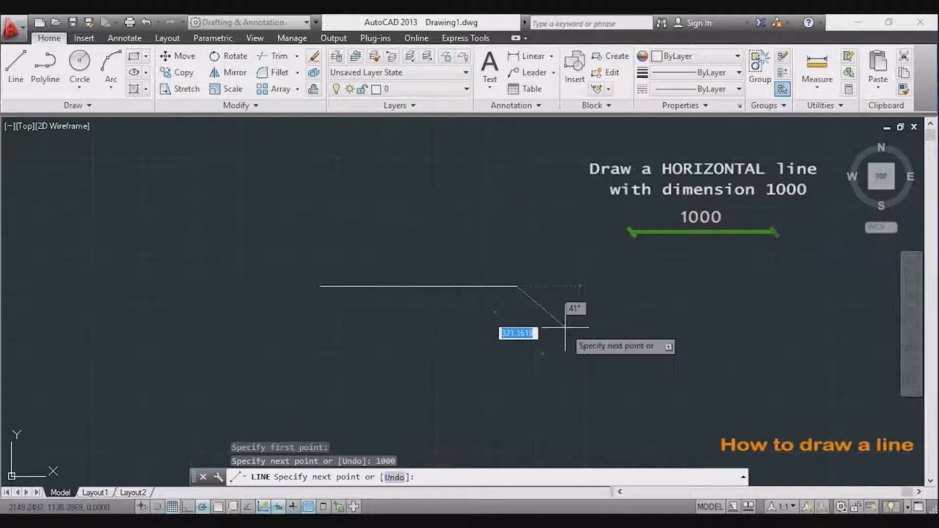
key(Escape)
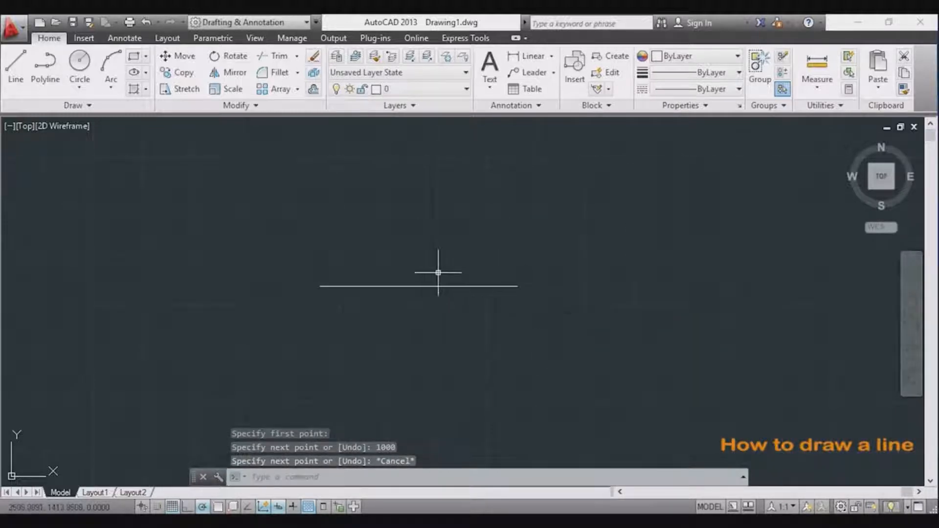
scroll(437, 272, up, 4)
scroll(436, 275, up, 2)
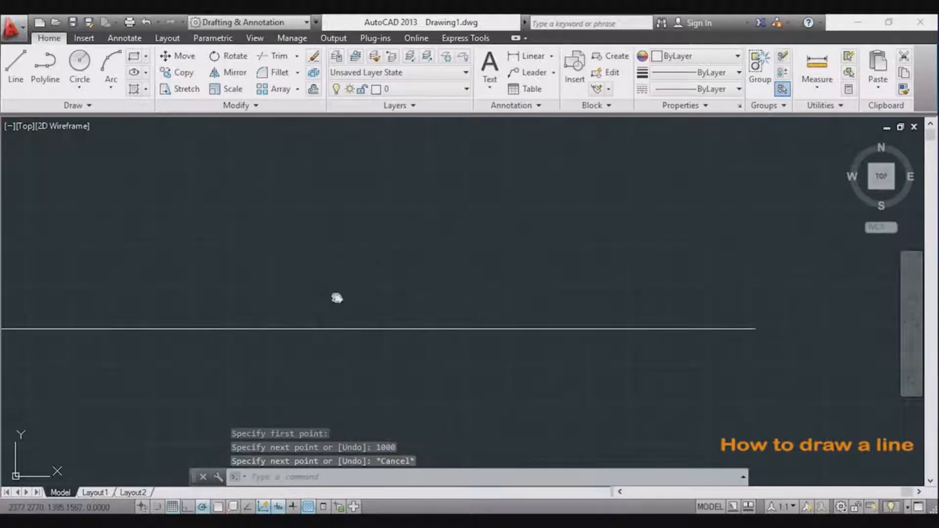
Select the 1000-long horizontal line to inspect it from end to end, and clear the selection.
middle_drag(336, 297, 403, 268)
click(419, 301)
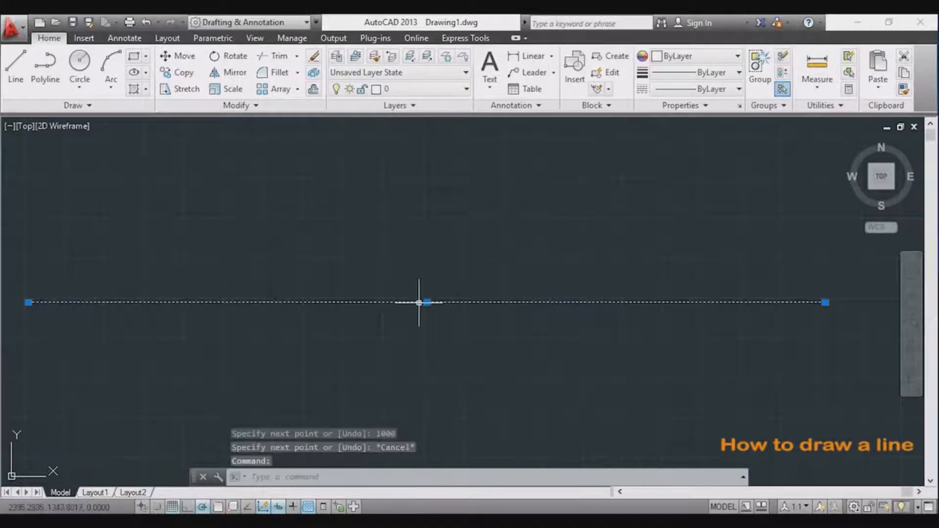
key(Escape)
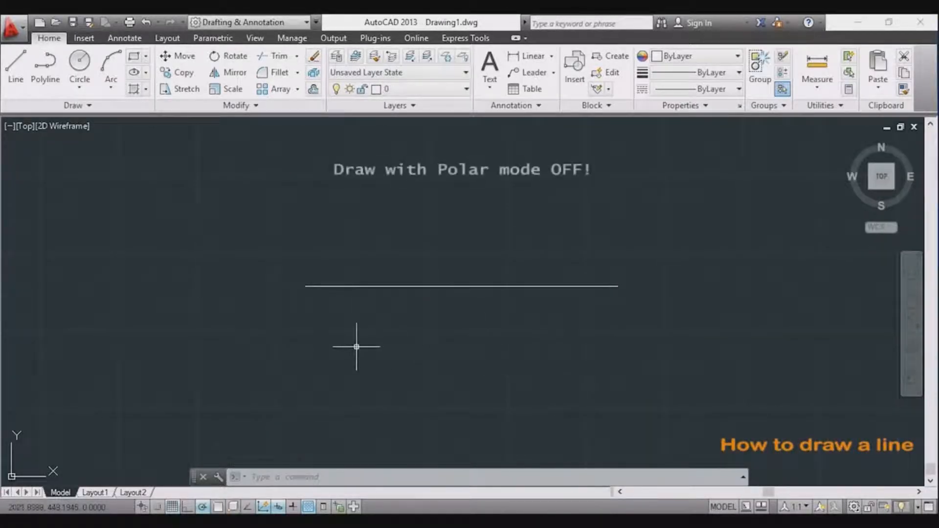
Turn off polar tracking and draw a single freehand, nearly horizontal line below the existing 1000-long line.
click(202, 507)
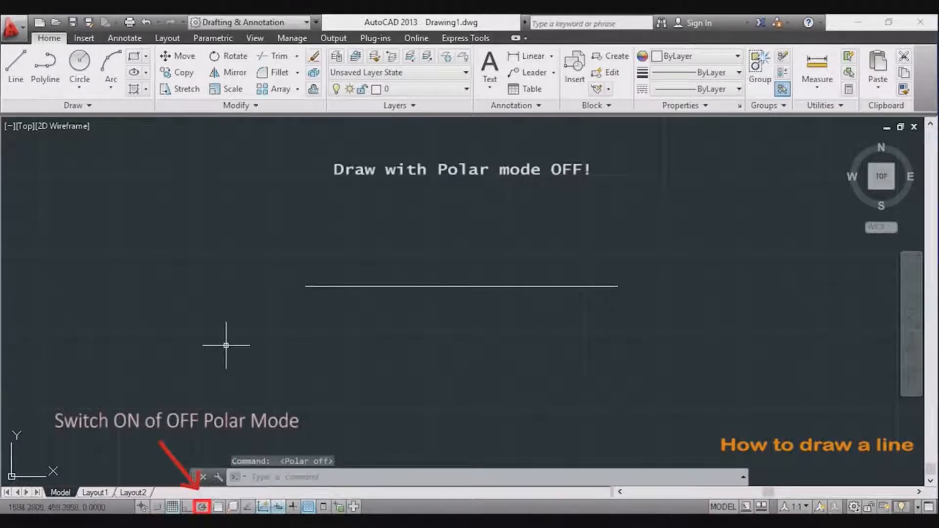
text(l)
key(Return)
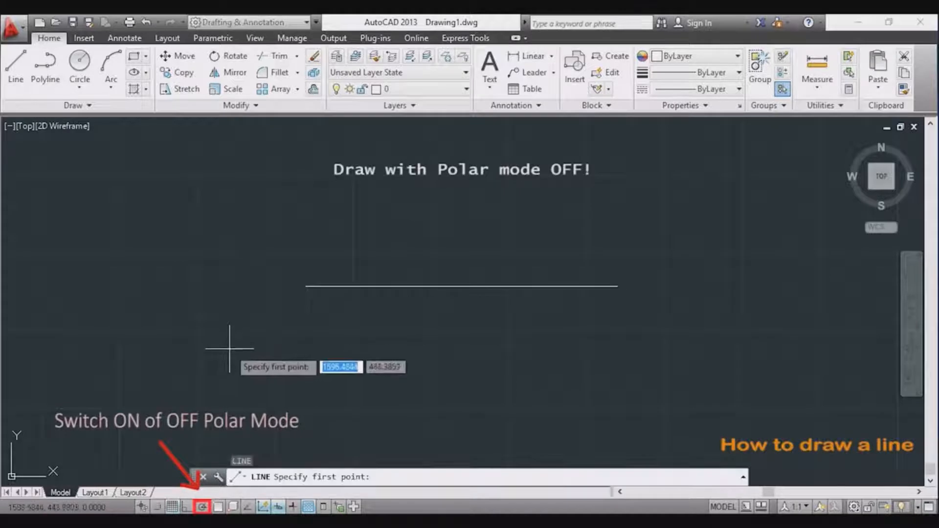
click(298, 351)
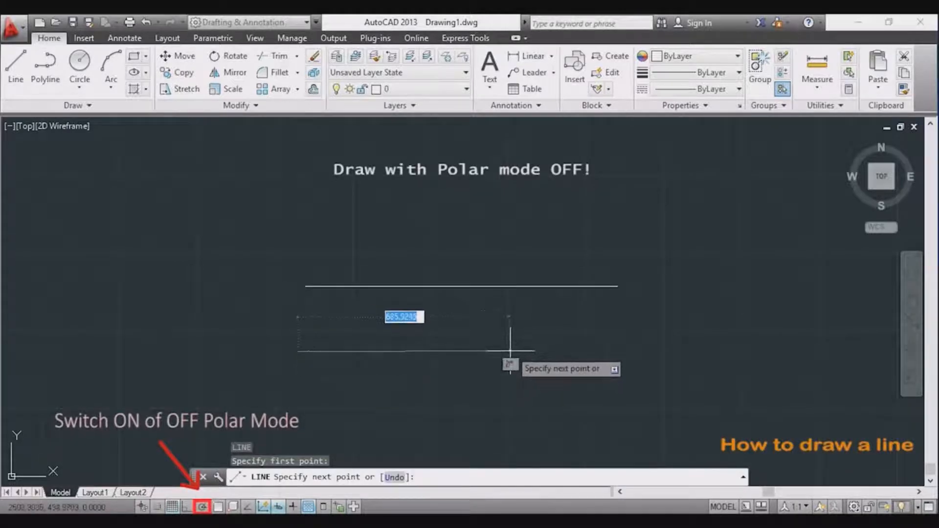
click(586, 350)
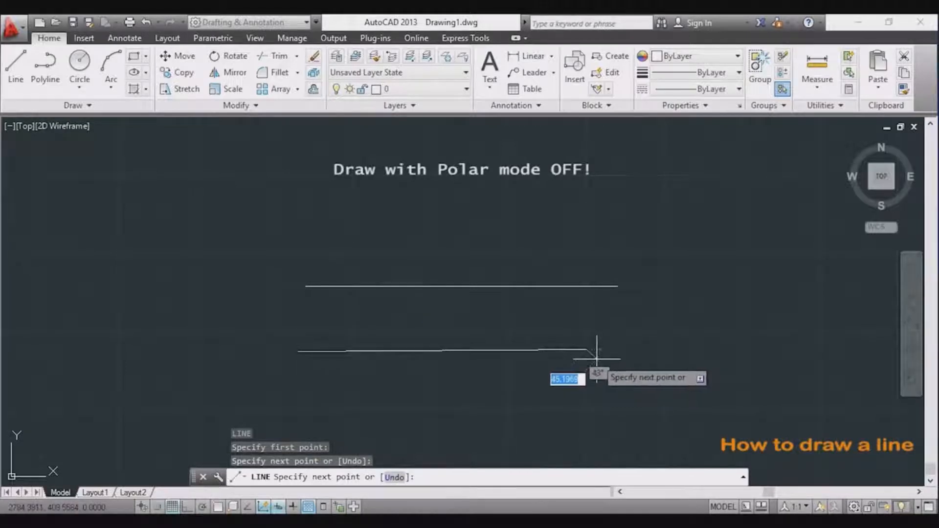
key(Escape)
Delete the freehand line below the exact horizontal line.
scroll(597, 359, up, 3)
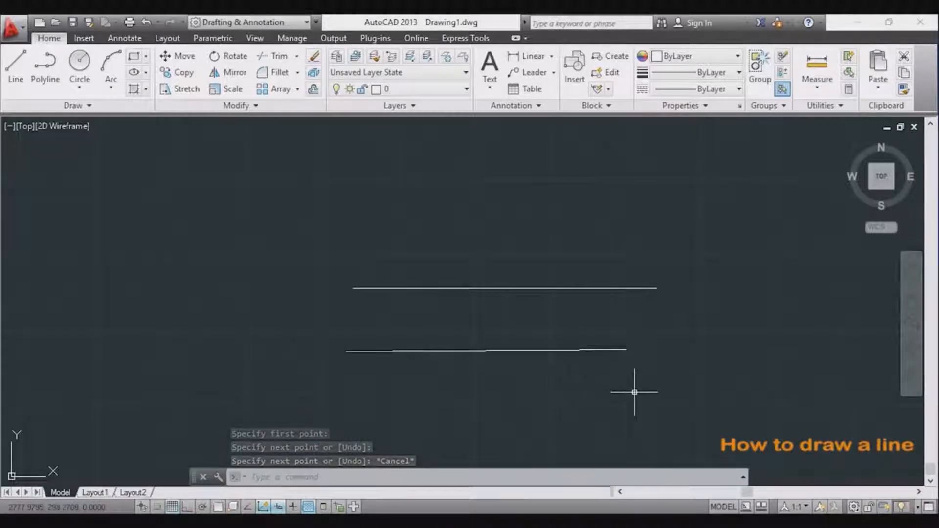
click(619, 350)
key(Delete)
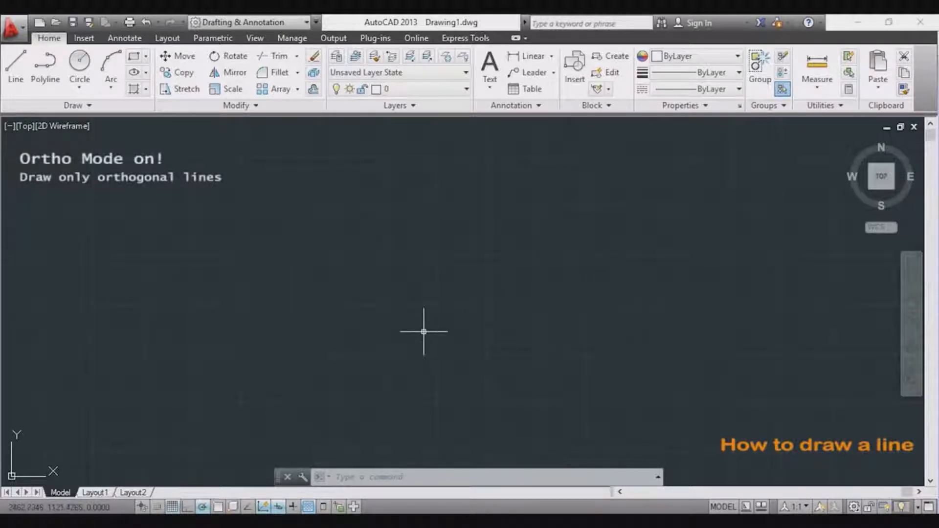
Turn on Ortho mode and start a line in the empty drawing area with a first segment 100 long to the right.
click(187, 506)
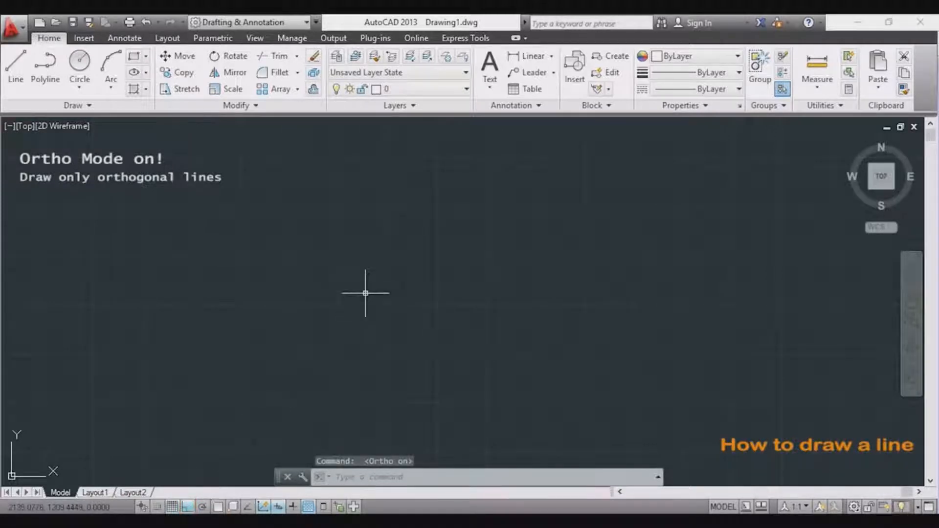
text(LI)
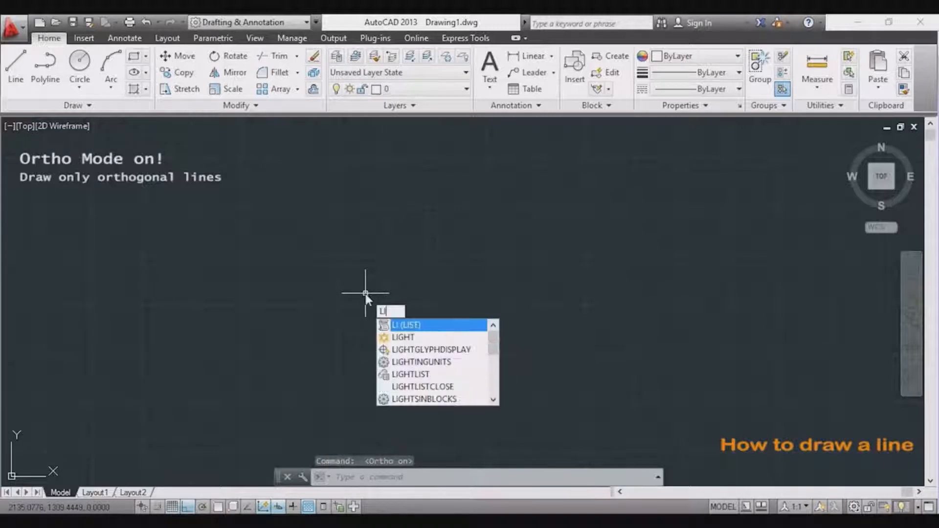
text(NE)
key(Return)
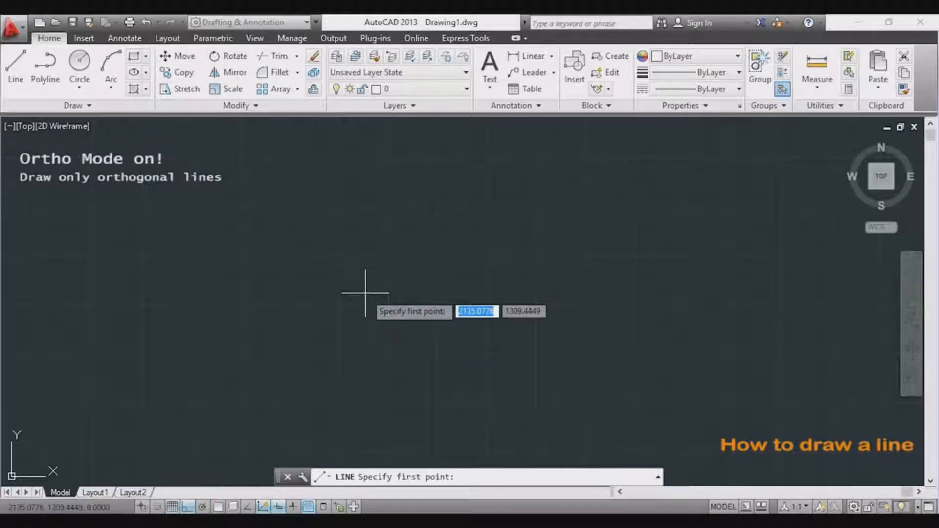
click(366, 293)
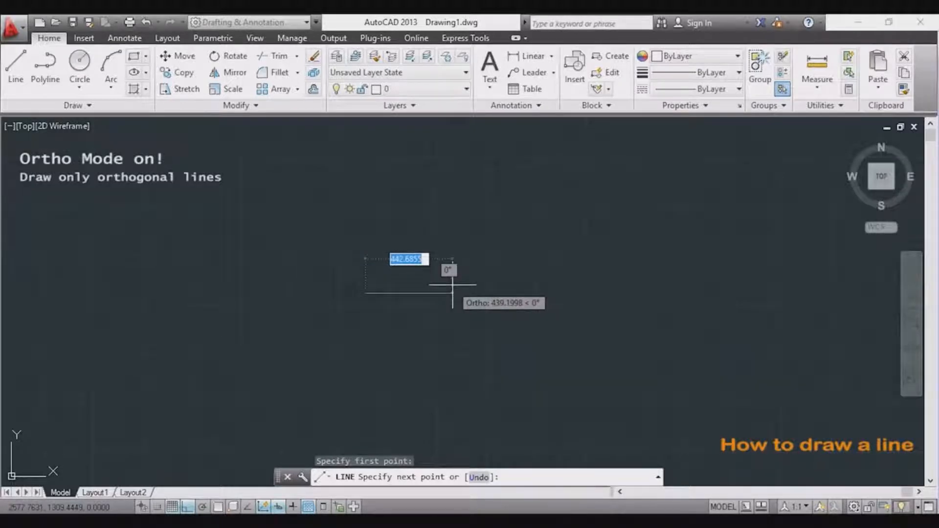
text(100)
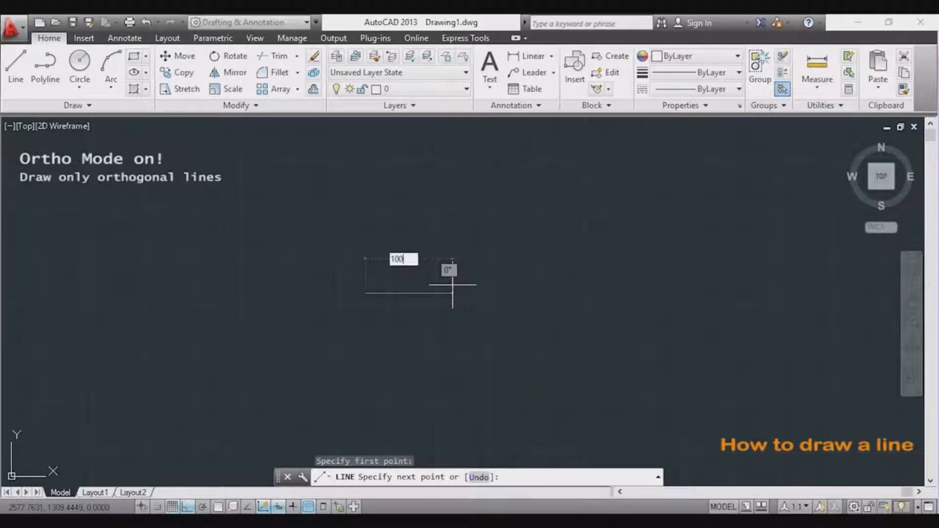
key(Return)
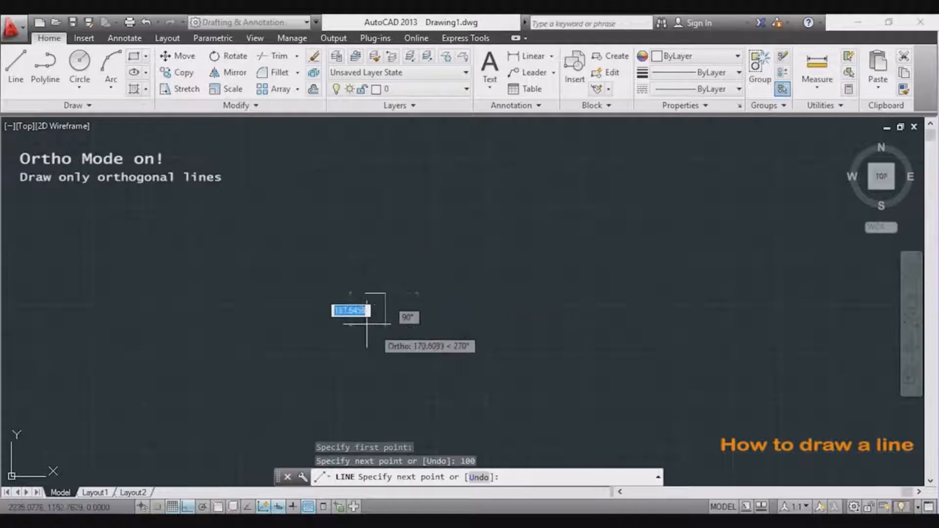
Continue the orthogonal line with a segment 200 long downward and a segment 100 long to the right.
scroll(366, 321, up, 6)
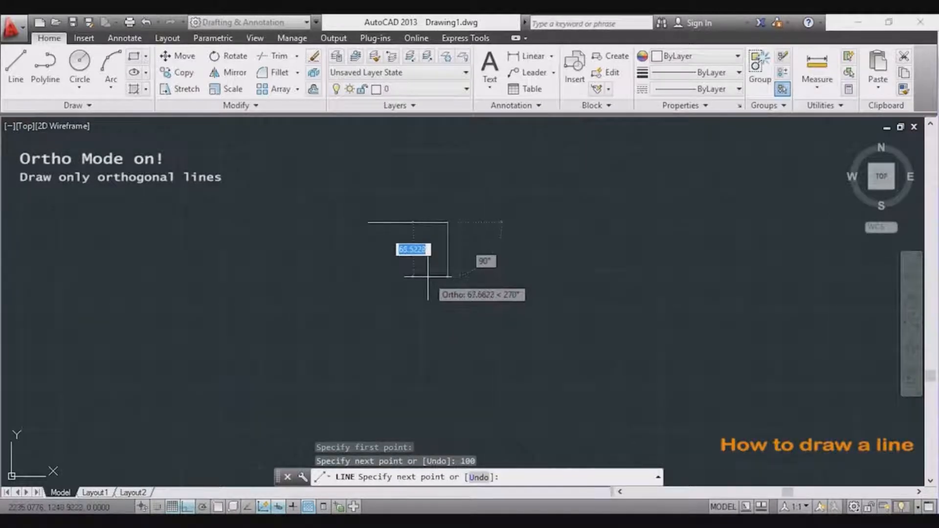
text(2)
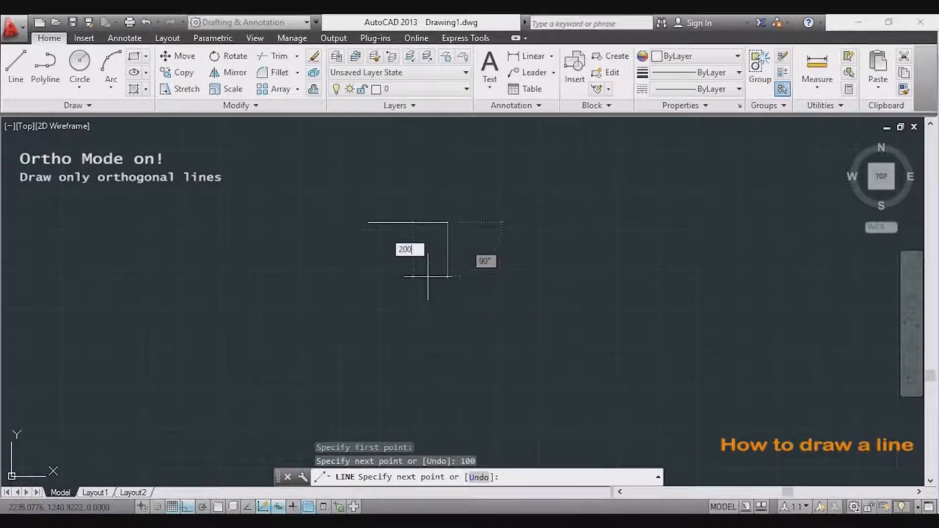
text(00)
key(Return)
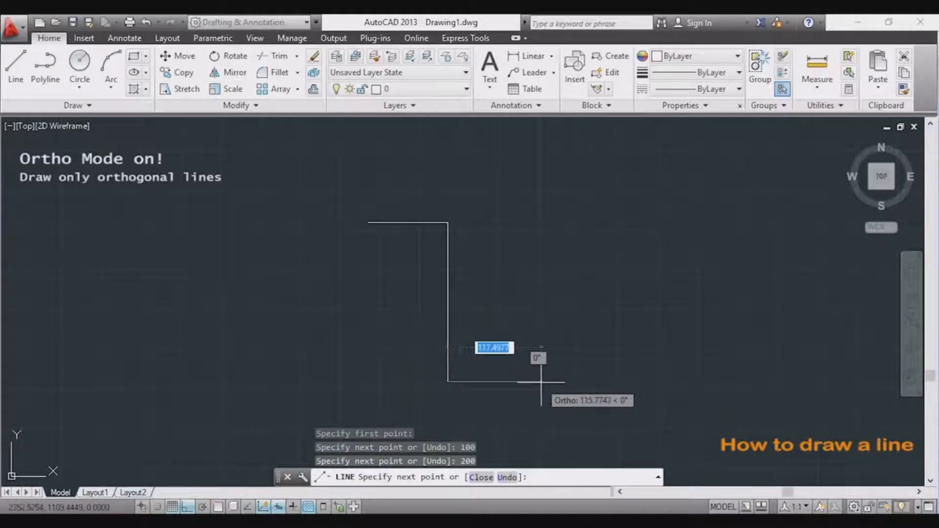
text(100)
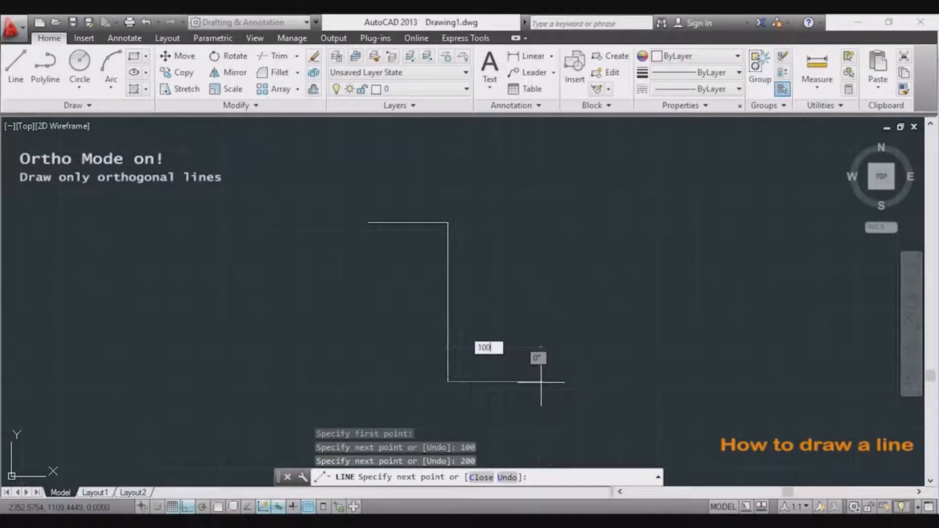
key(Return)
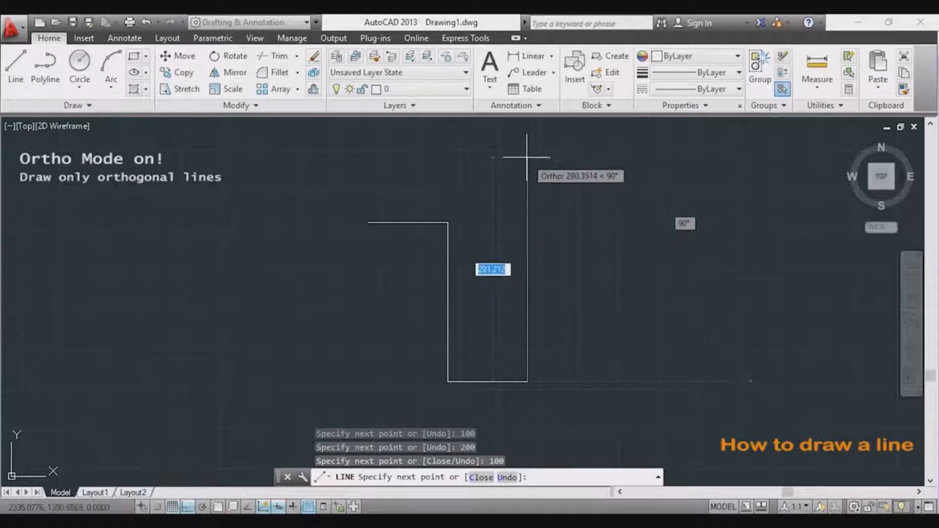
Close the orthogonal outline with segments 300 long upward, 200 long to the left and 100 long downward to the start point.
text(300)
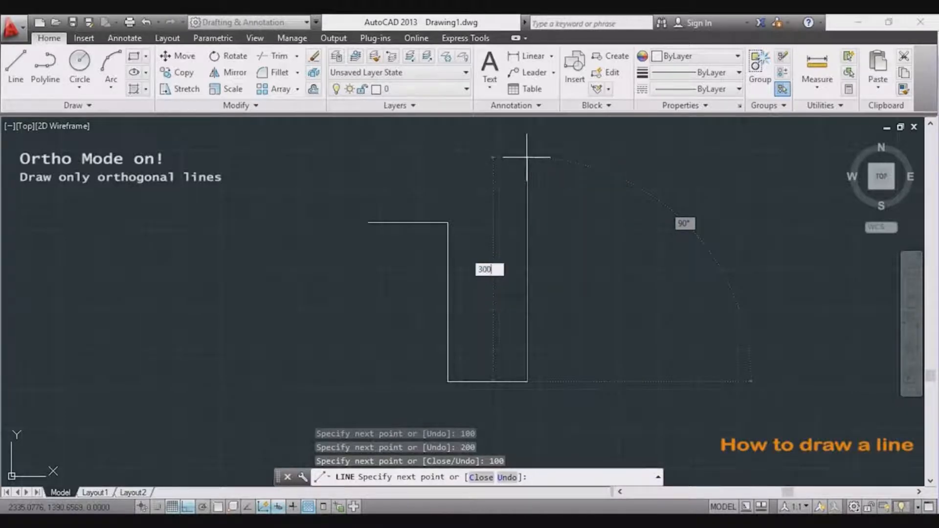
key(Return)
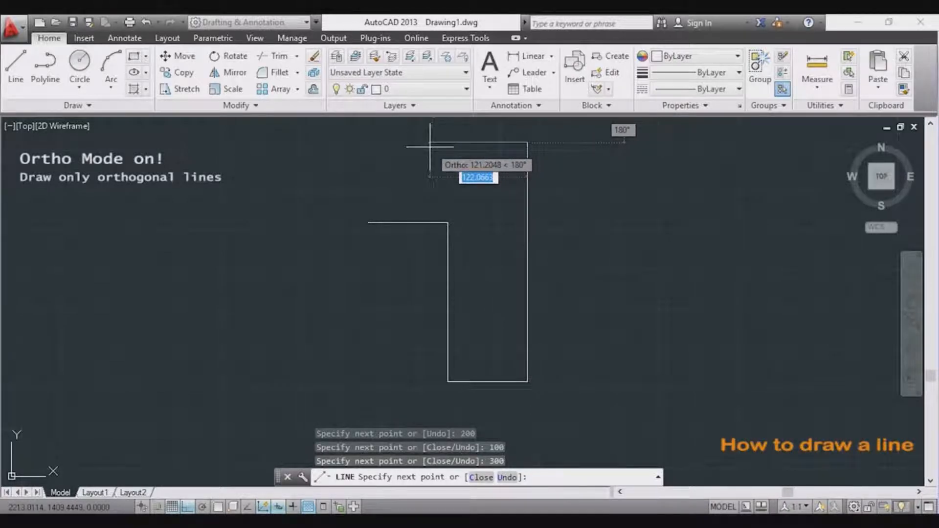
text(200)
key(Return)
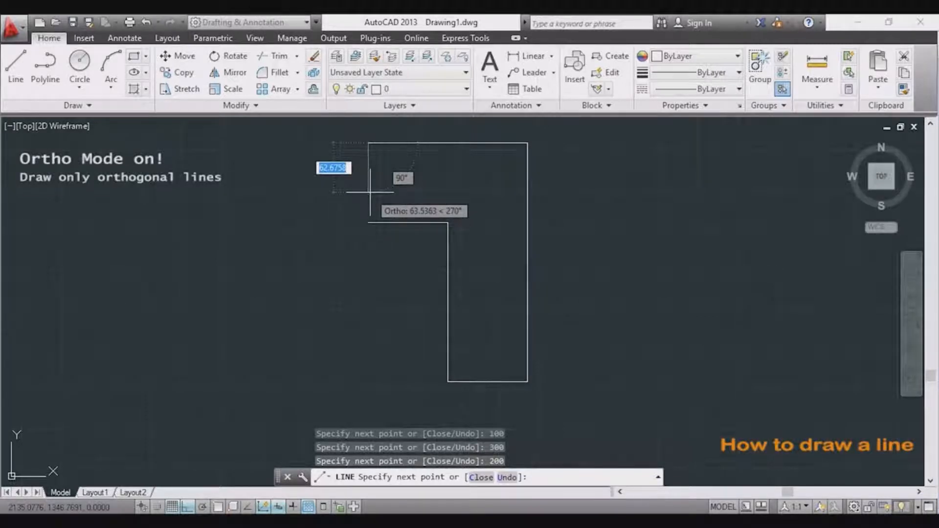
text(100)
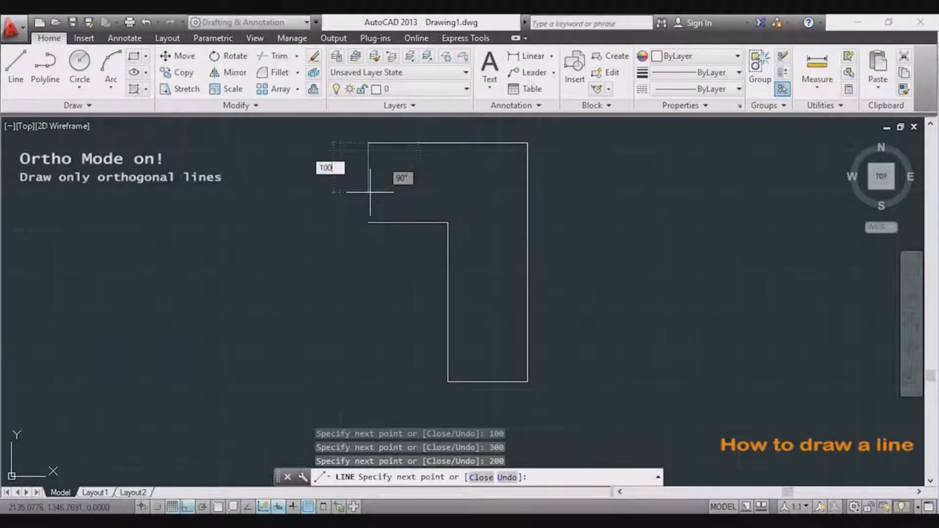
key(Return)
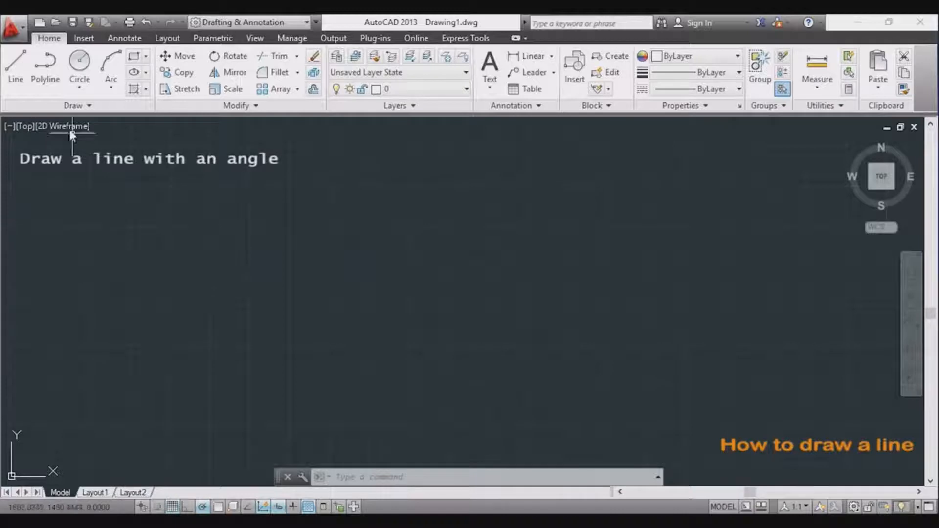
Start a line in the empty drawing area with a horizontal segment 200 long to the right.
click(15, 66)
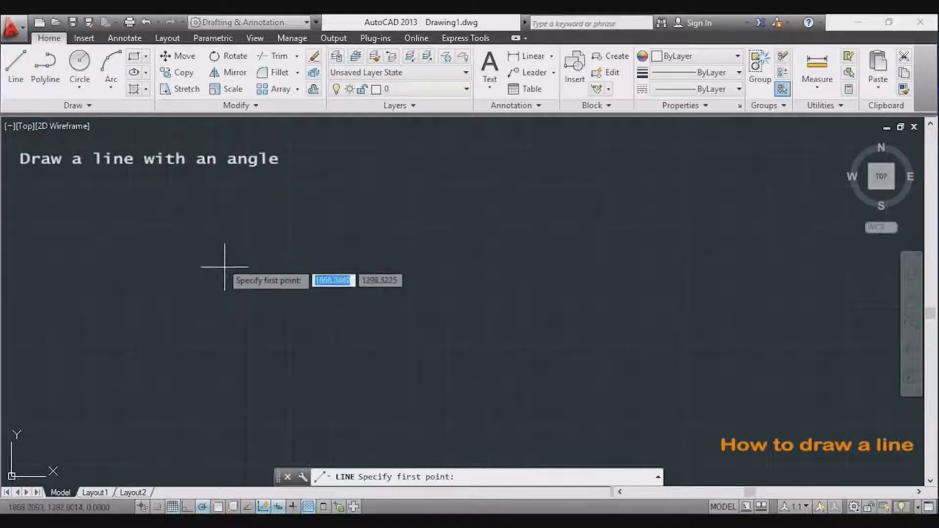
click(275, 306)
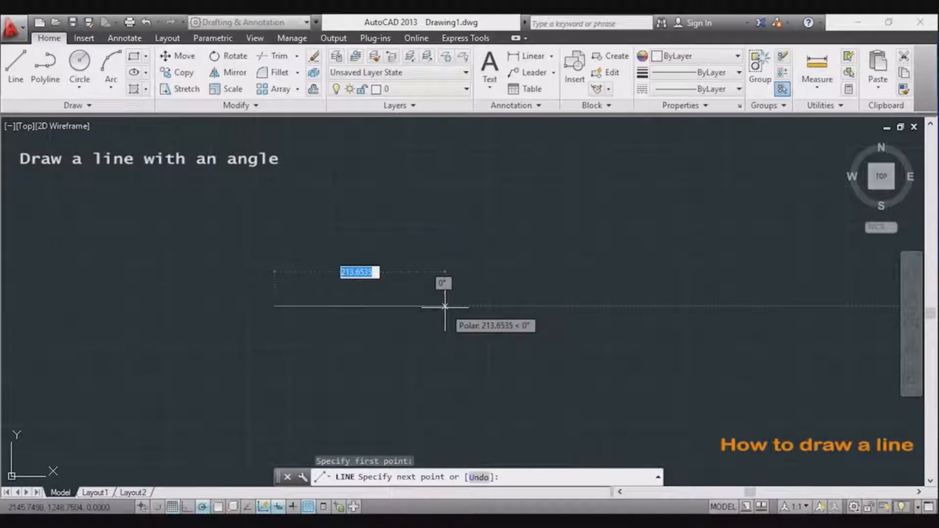
text(200)
key(Return)
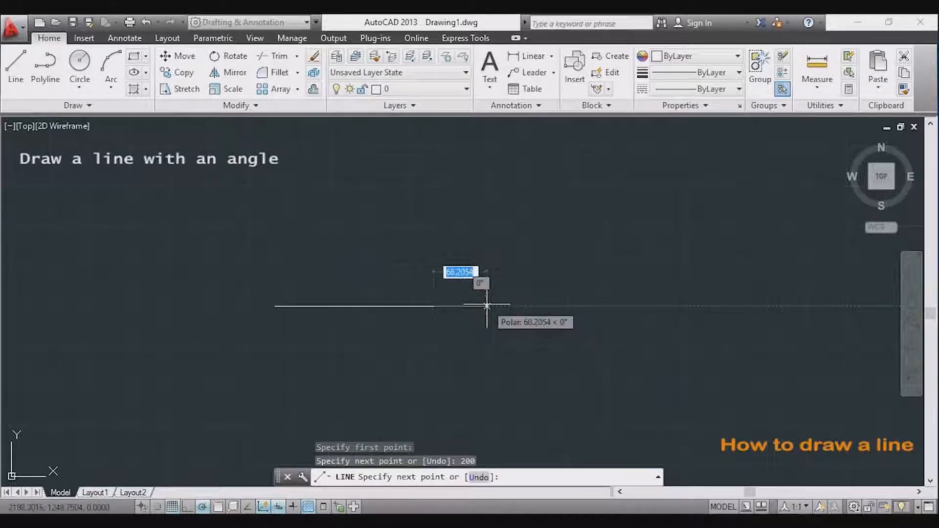
Continue from the horizontal segment's right end with a segment 200 long rising at an angle of 30 degrees.
text(200)
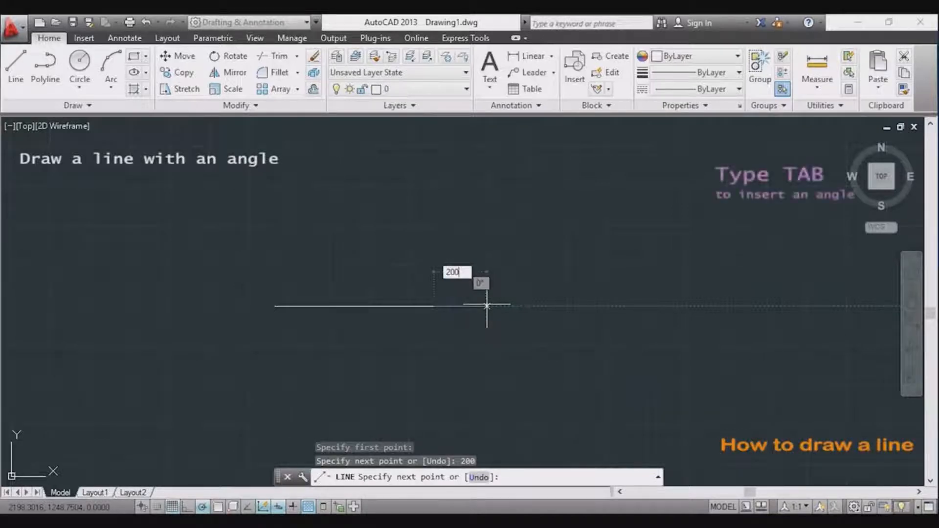
key(Tab)
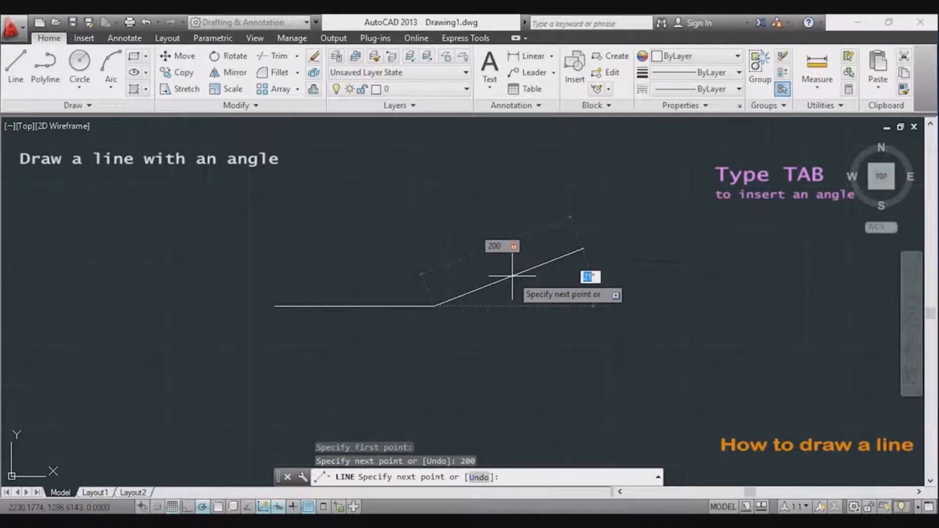
text(30)
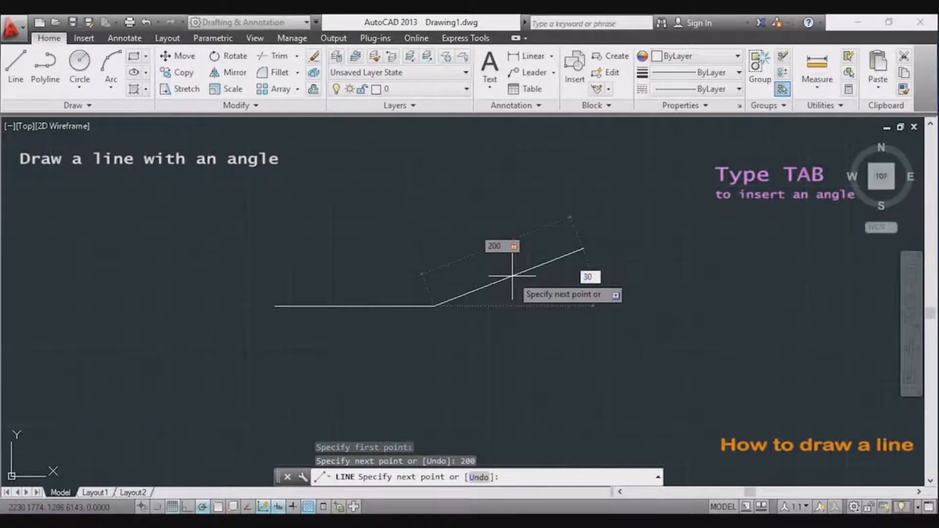
key(Return)
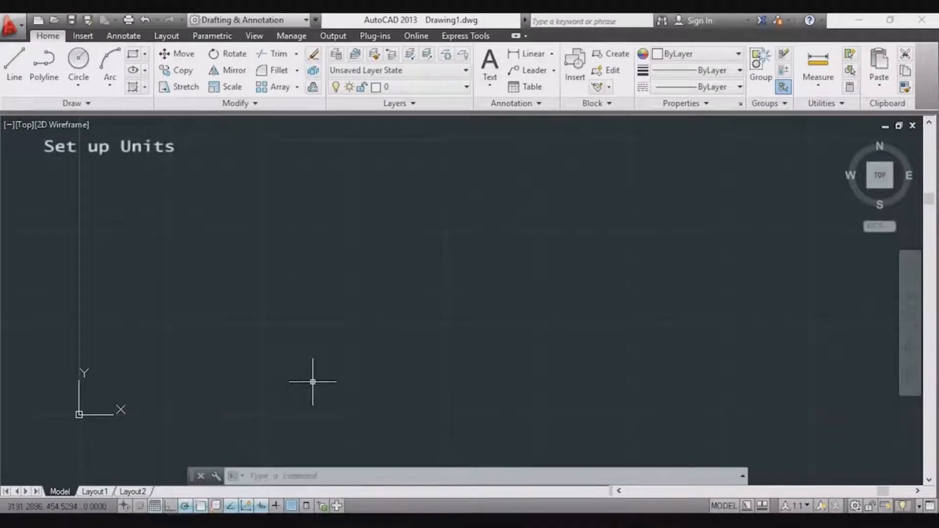
Open the drawing units settings with the UNITS command and choose Decimal as the length type.
text(UNITS)
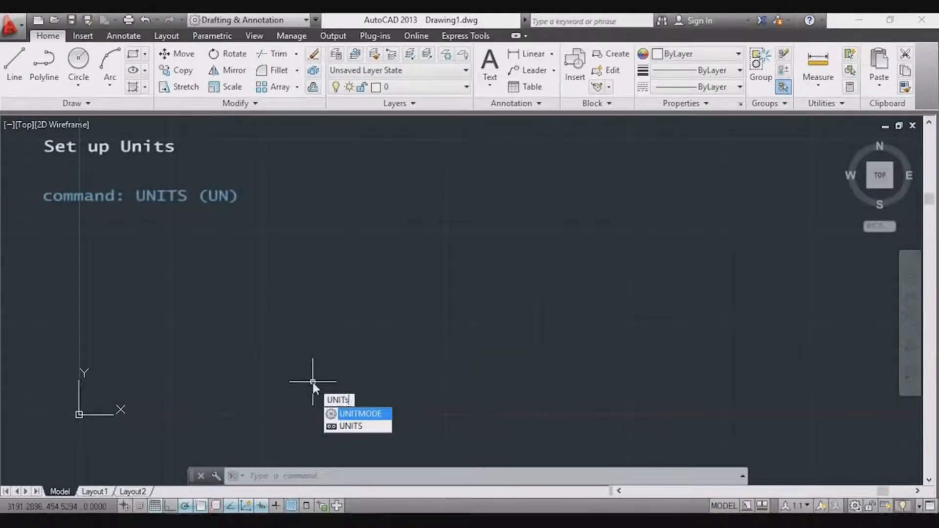
key(Return)
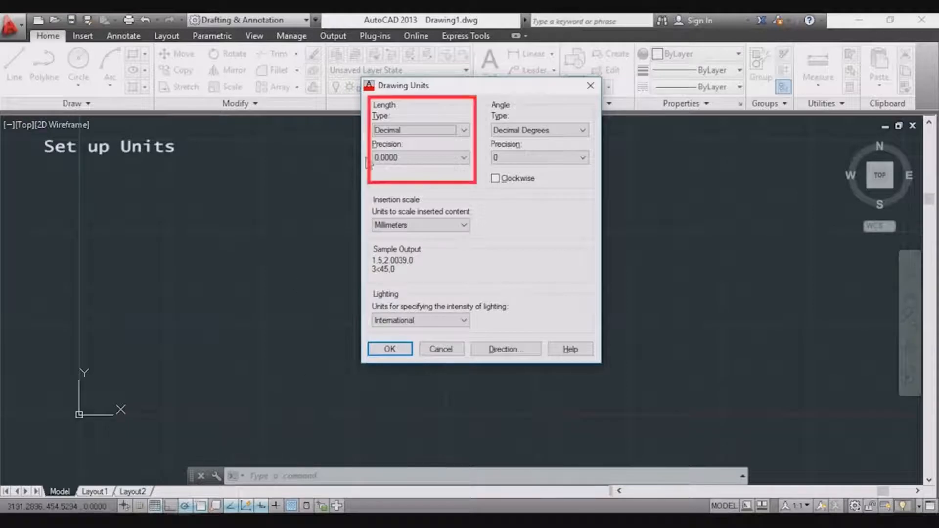
click(464, 130)
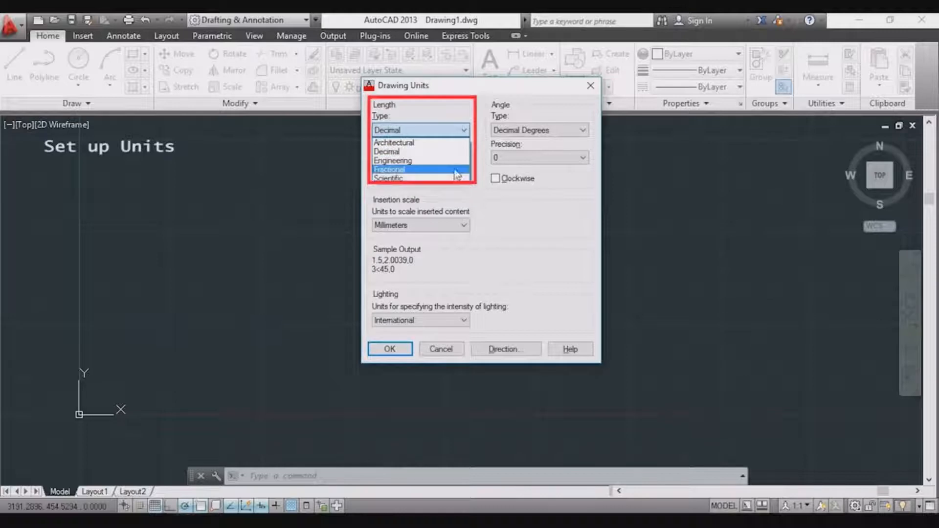
click(462, 153)
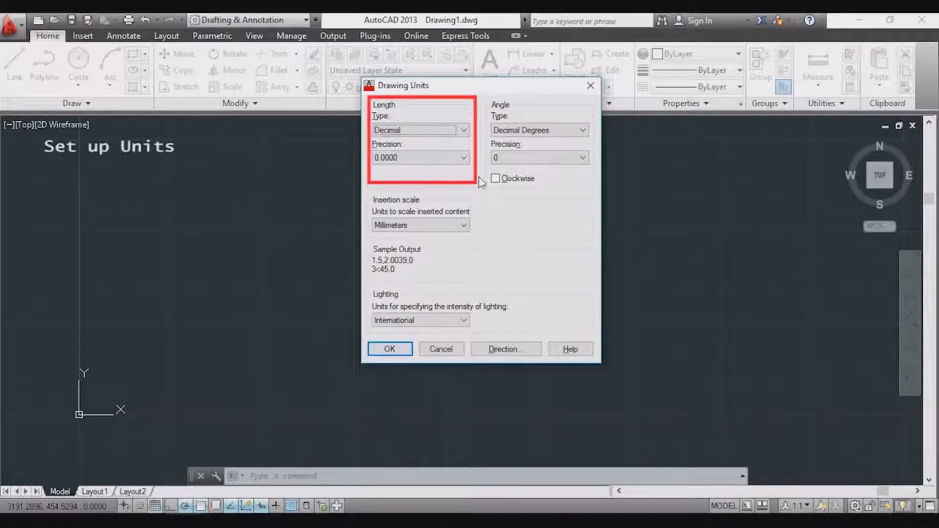
Set the length precision to 0 and keep Decimal Degrees as the angle type.
click(465, 159)
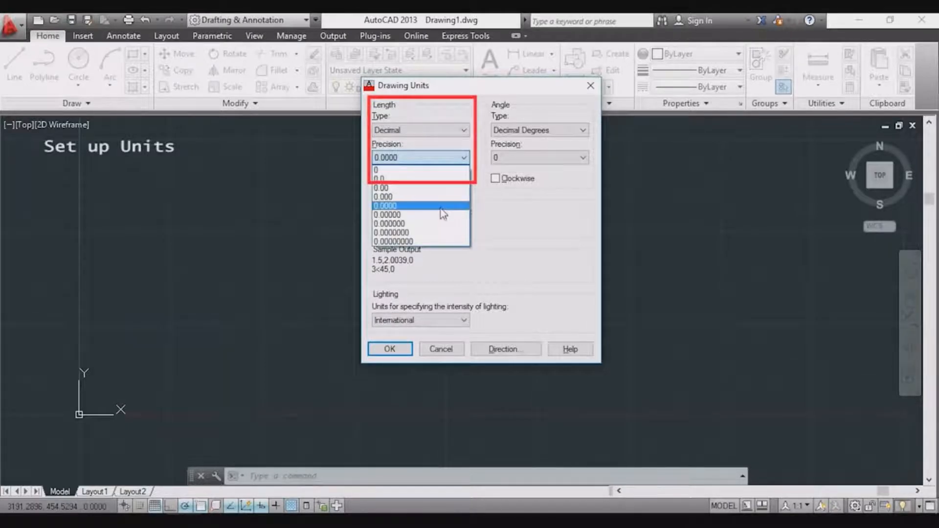
click(445, 171)
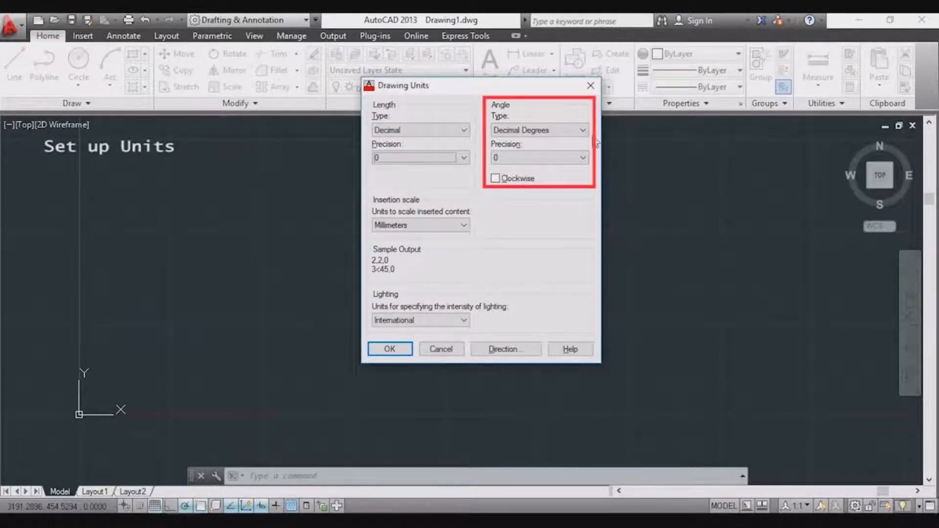
click(584, 131)
click(585, 132)
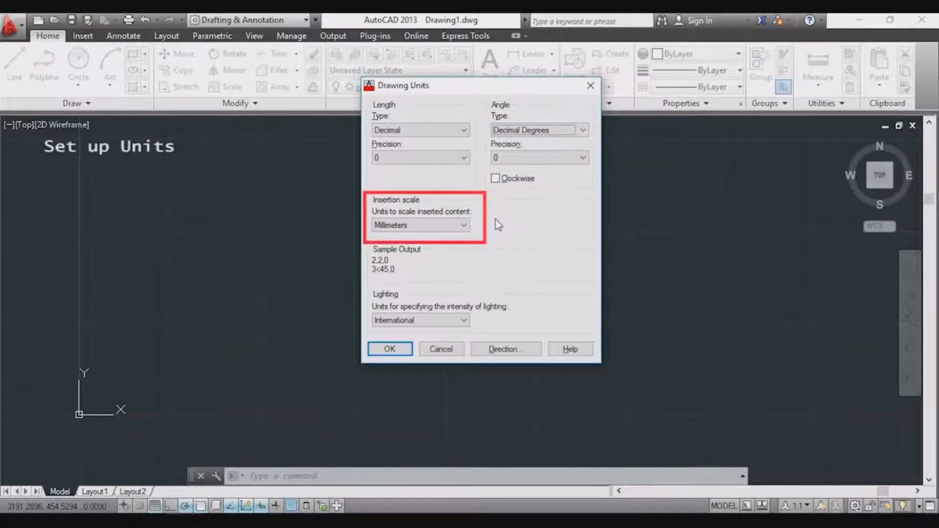
Keep Millimeters as the unit for scaling inserted content and accept the drawing units.
click(465, 227)
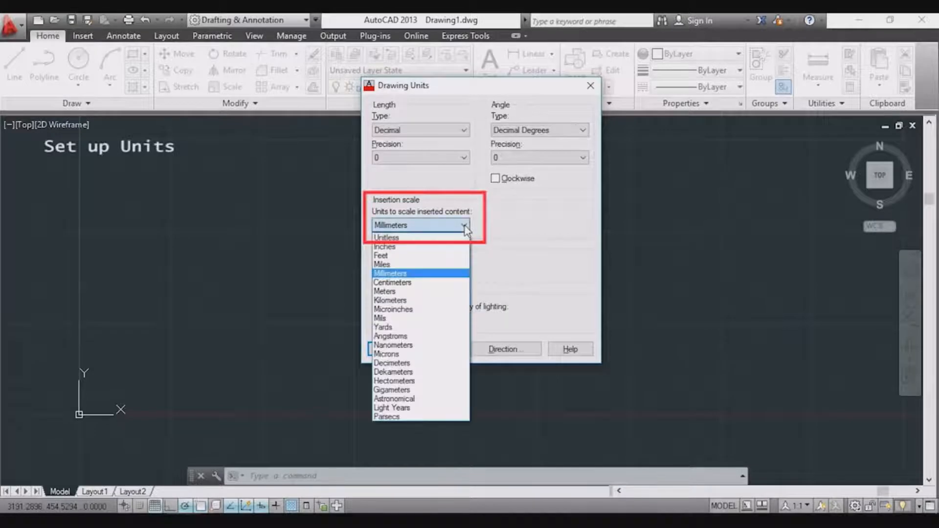
click(497, 223)
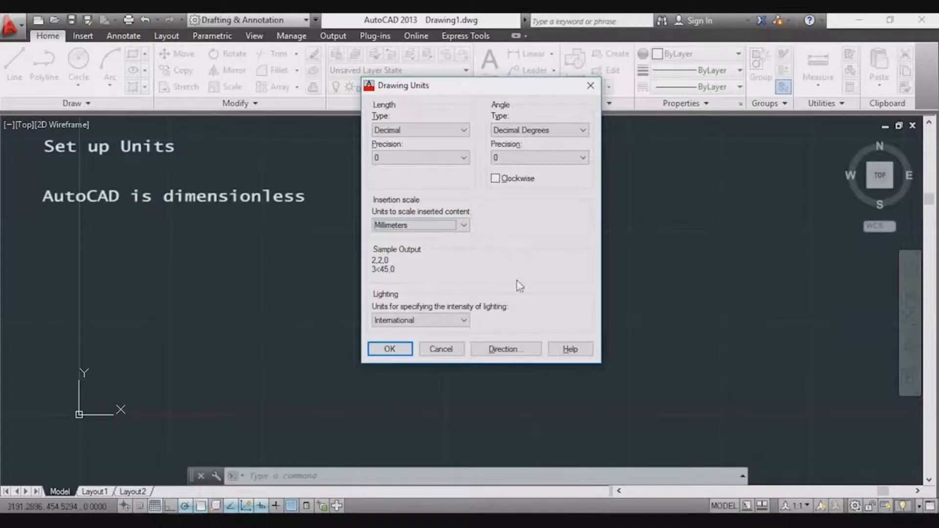
click(390, 349)
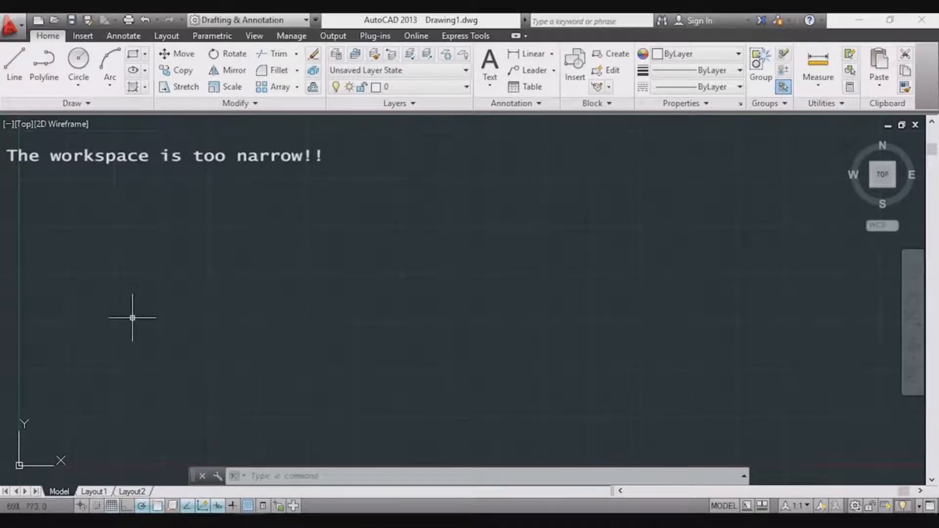
Draw a horizontal line 100000 long to the right, starting up and right of the origin.
scroll(672, 381, down, 4)
text(L)
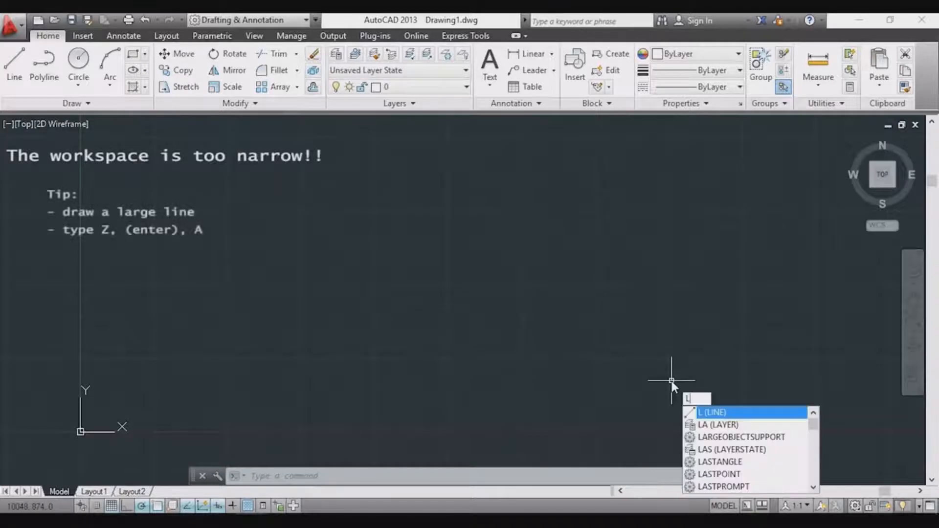
key(Return)
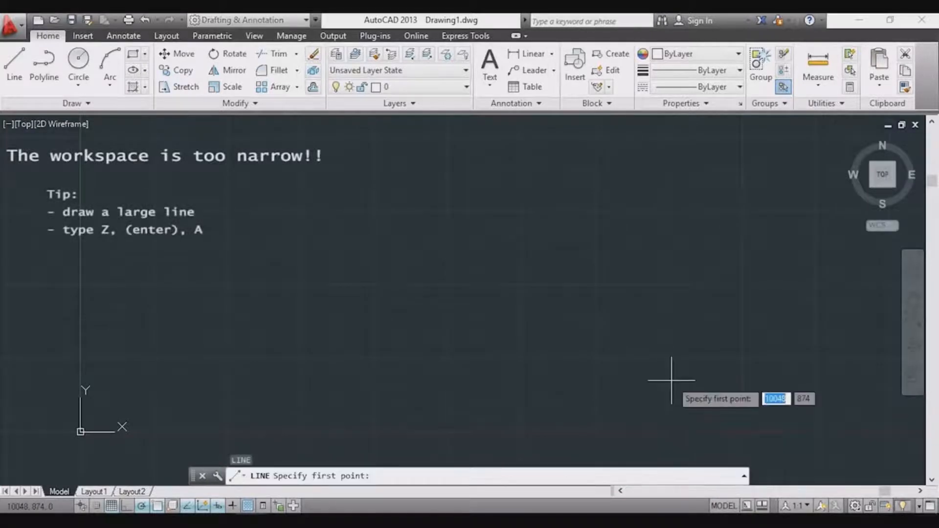
click(249, 293)
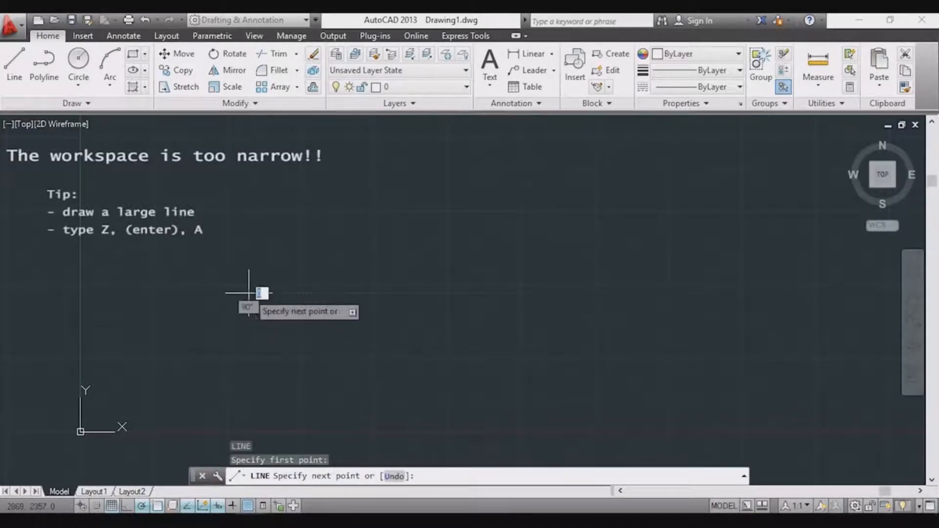
text(100)
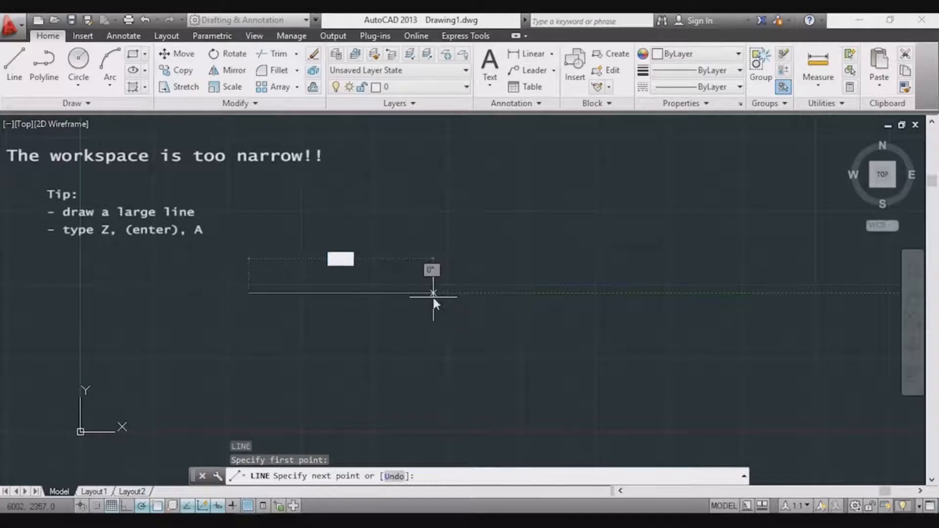
text(000)
key(Return)
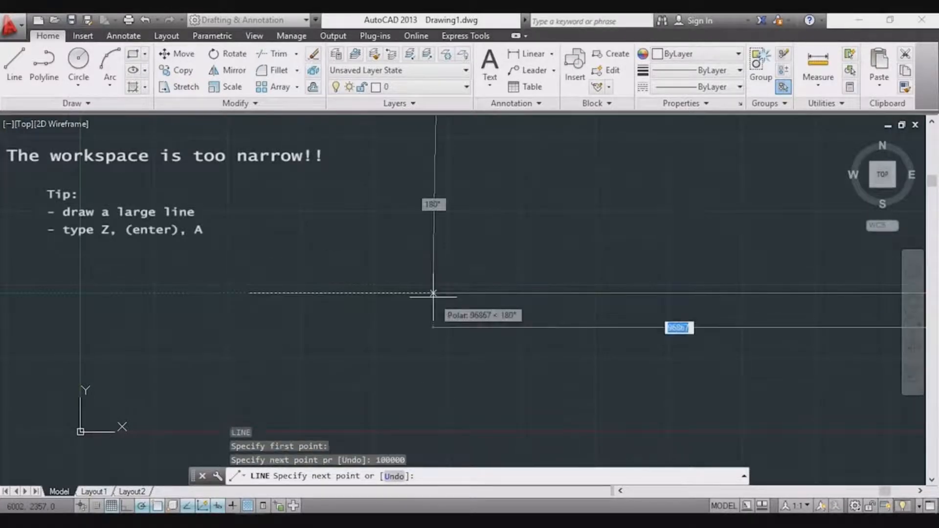
key(Escape)
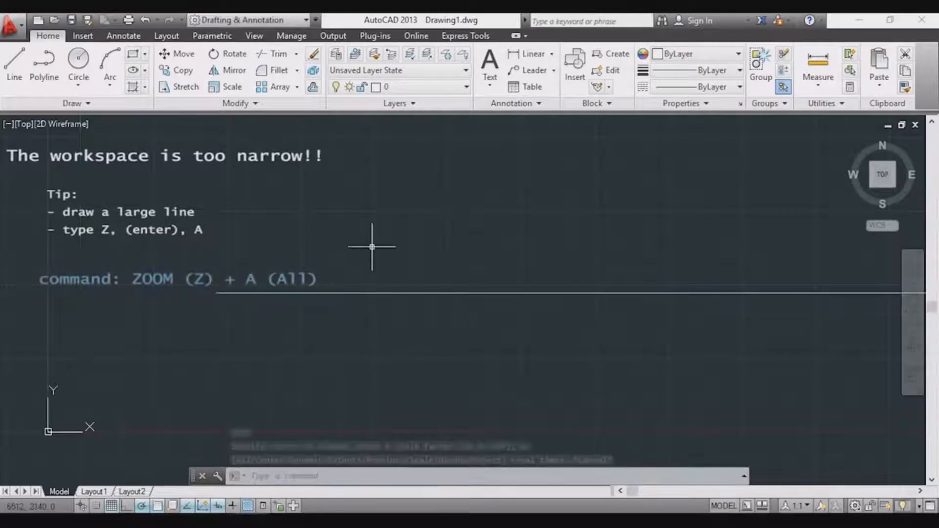
Zoom out to the whole drawing using the ZOOM command's All option so the entire long line fits the workspace.
text(Z)
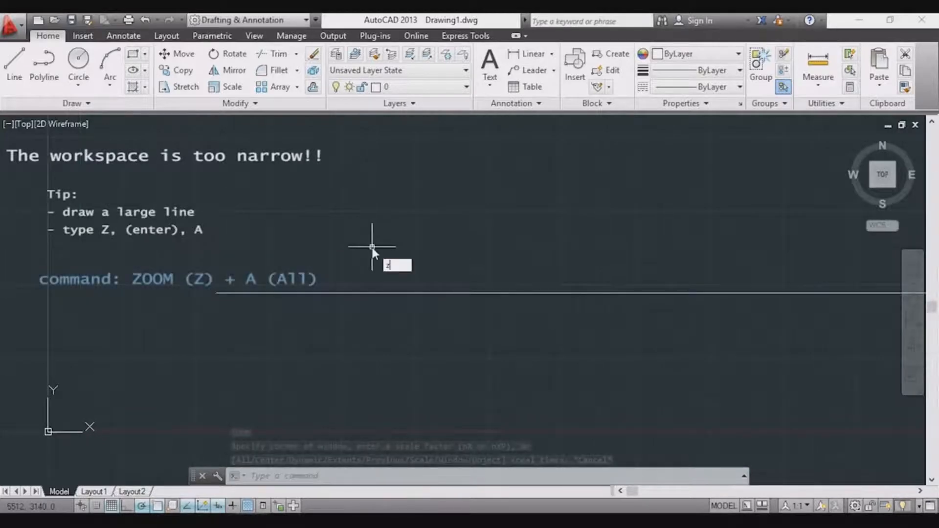
key(Return)
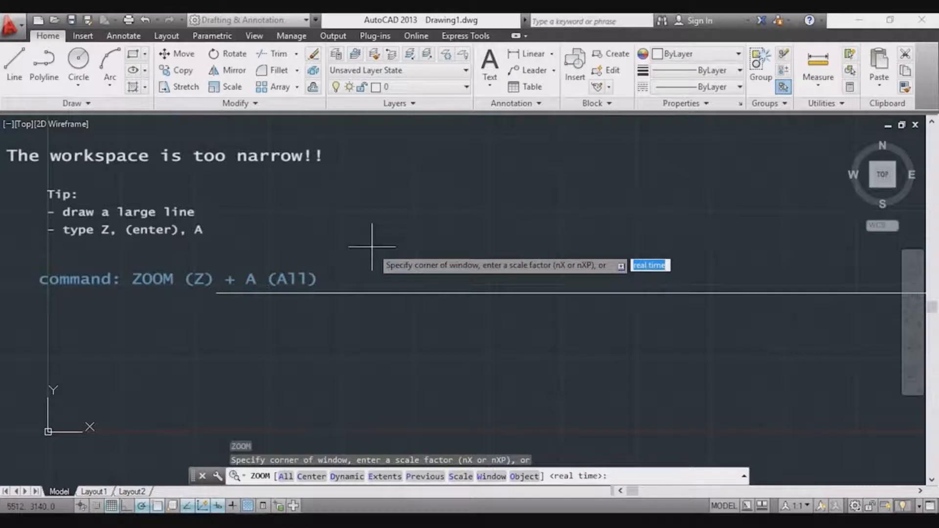
text(a)
key(Return)
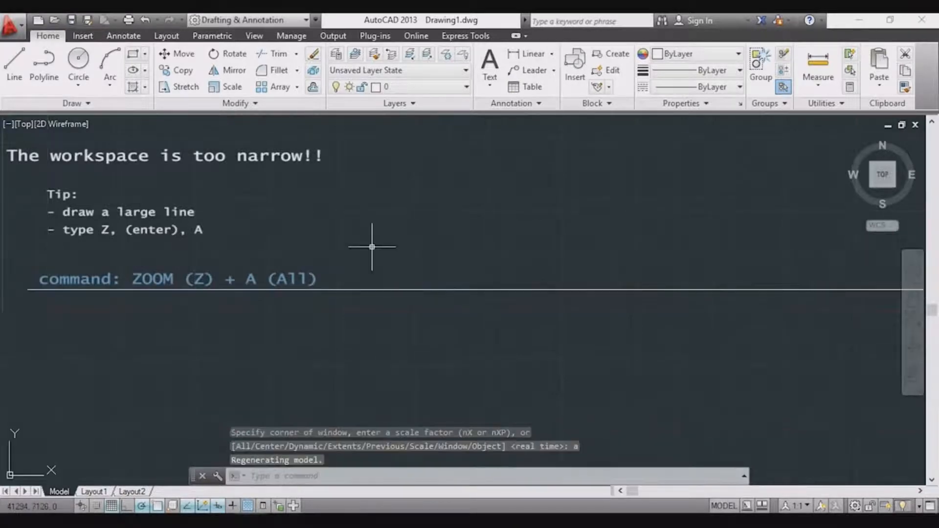
scroll(471, 217, down, 3)
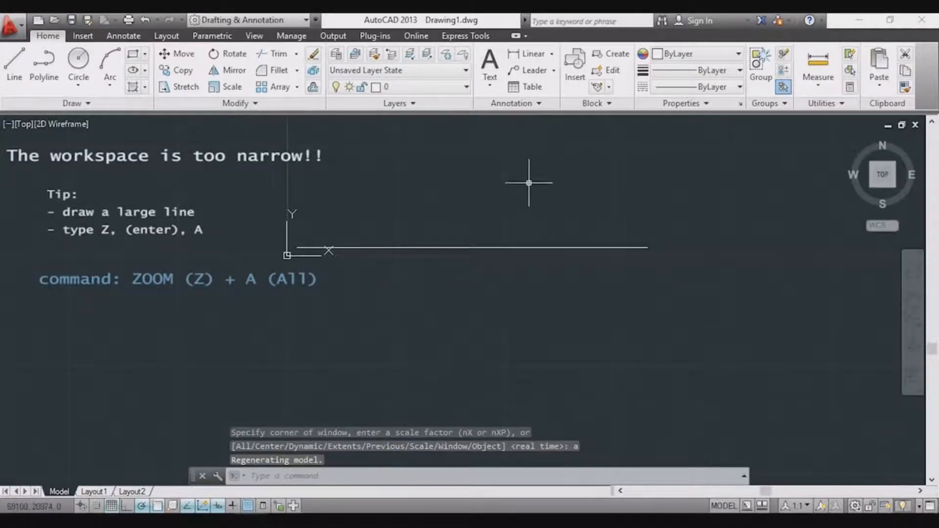
mouse_move(530, 183)
middle_down()
mouse_move(509, 294)
mouse_move(447, 329)
middle_up()
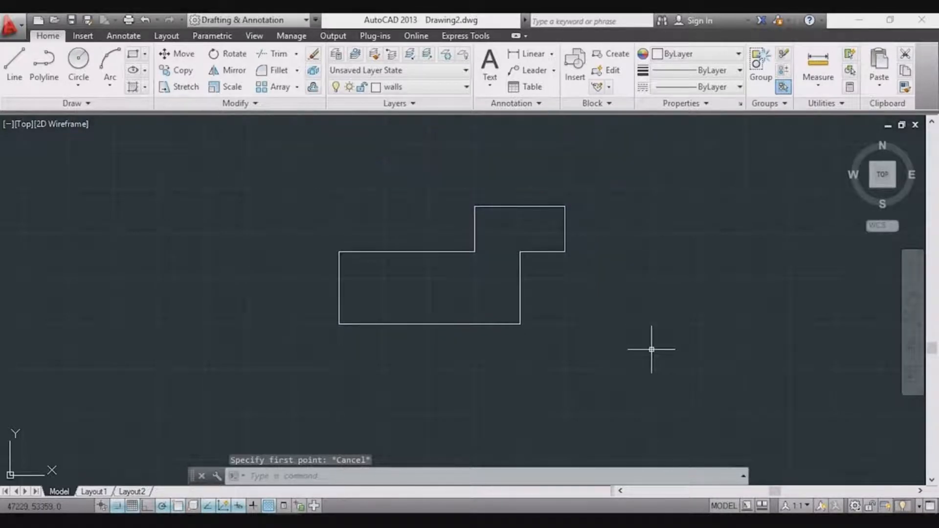
Start a line exactly at the endpoint snap on the stepped outline's lower-left corner.
text(LINE)
key(Return)
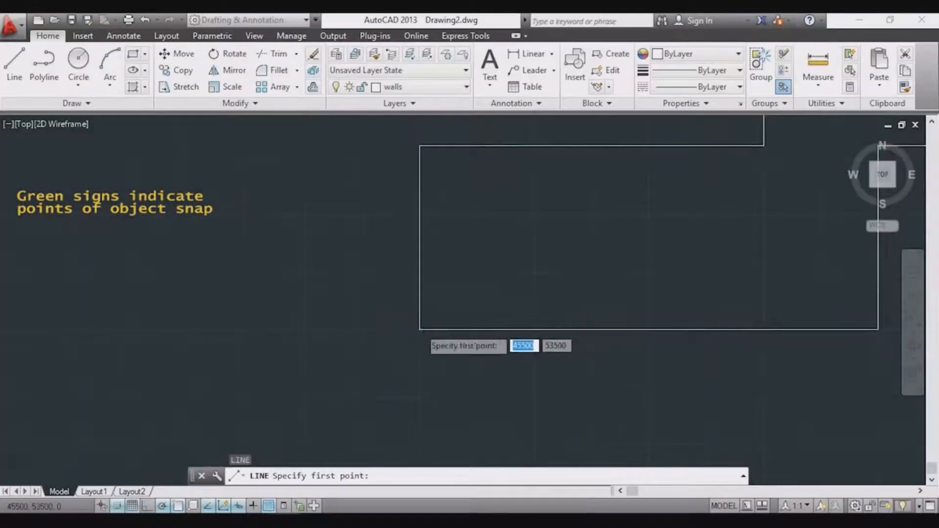
scroll(419, 329, up, 2)
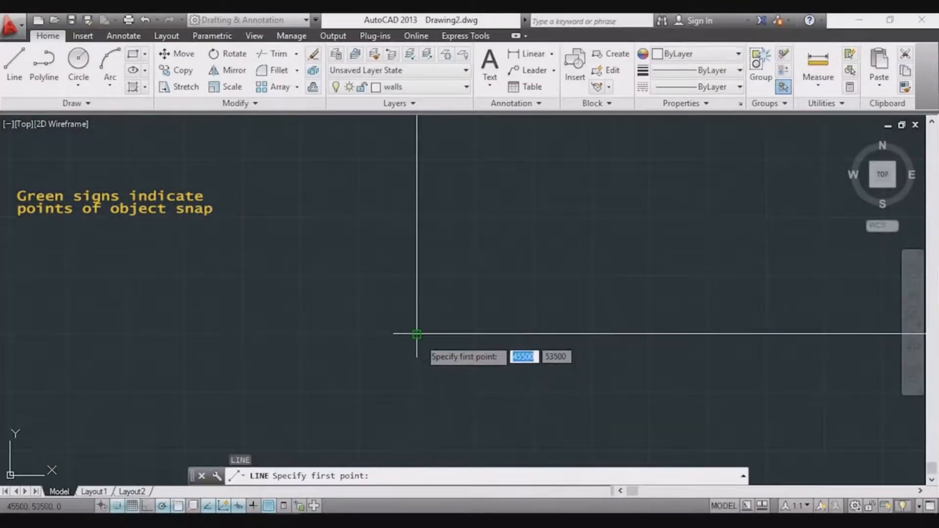
click(416, 334)
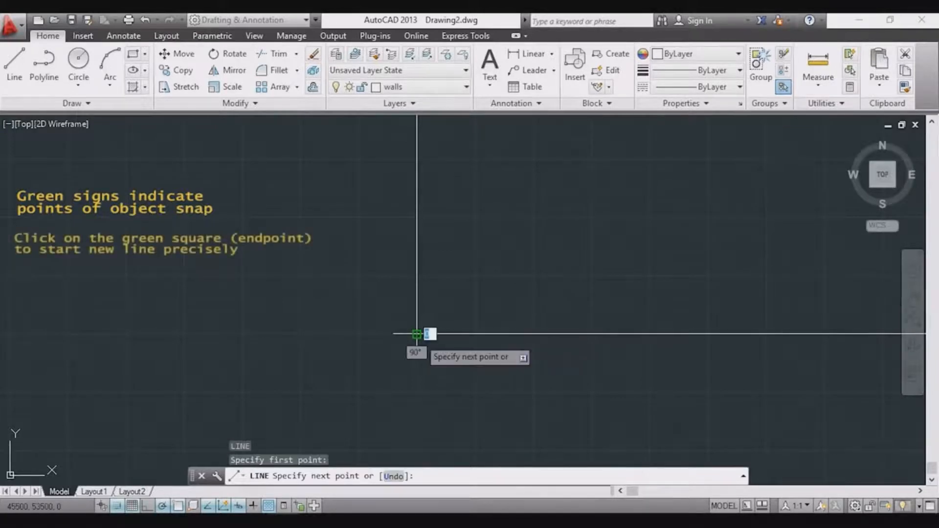
scroll(336, 336, down, 3)
middle_drag(256, 329, 450, 331)
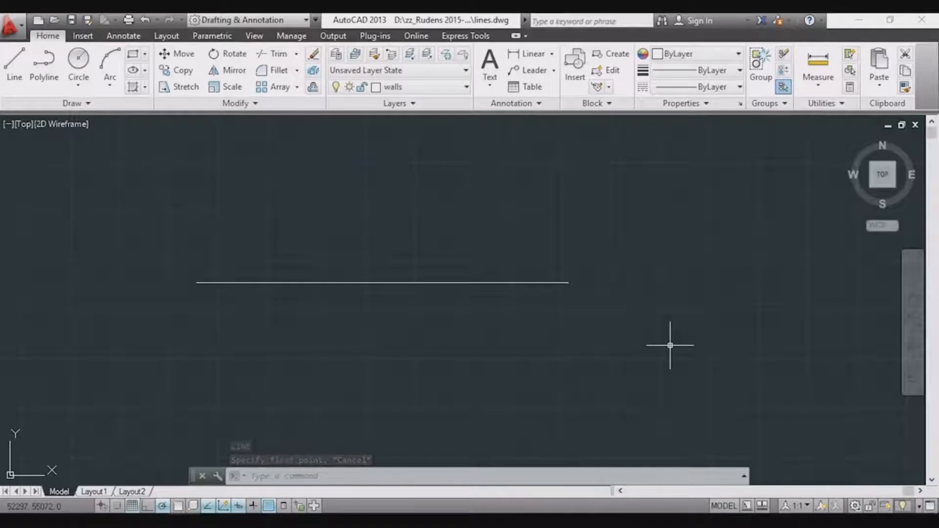
With object snap off, draw a short line rising to the right from near the horizontal line's right end.
text(l)
key(Return)
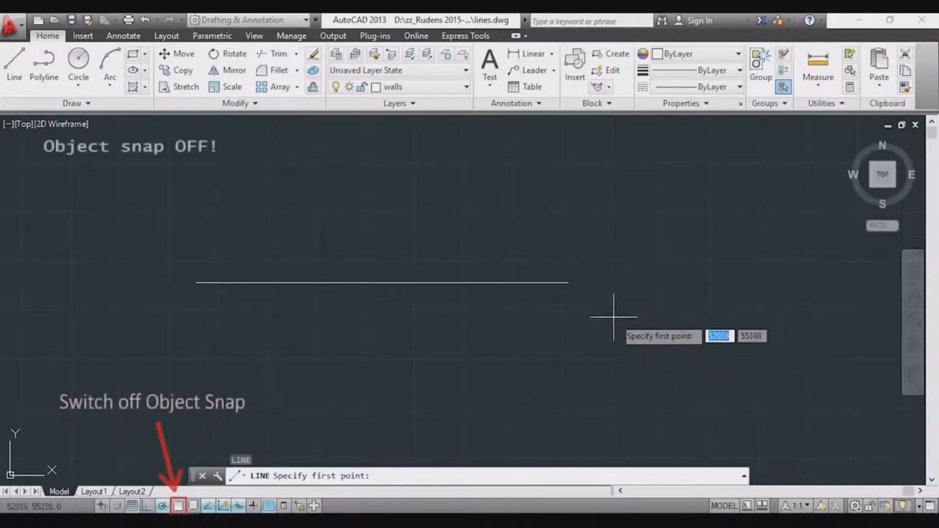
scroll(563, 278, up, 3)
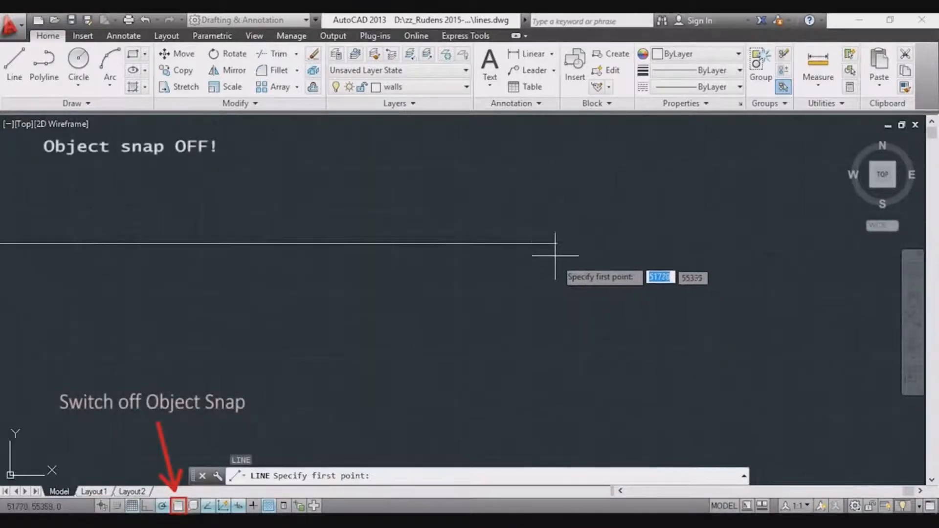
scroll(556, 240, up, 6)
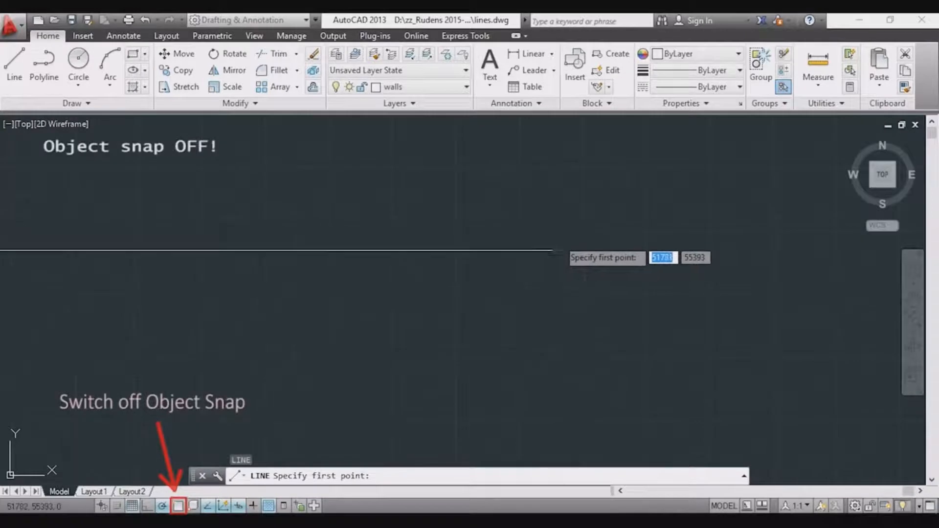
click(533, 282)
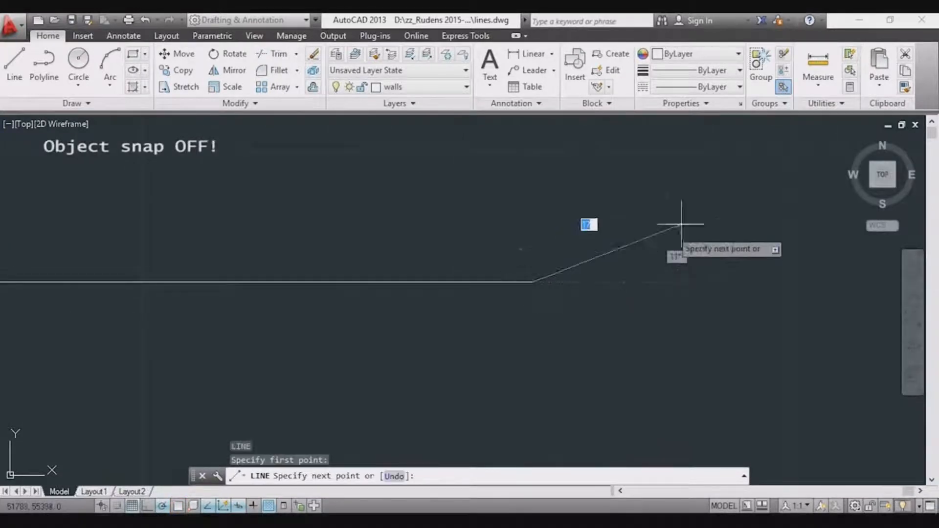
scroll(783, 244, down, 8)
click(798, 217)
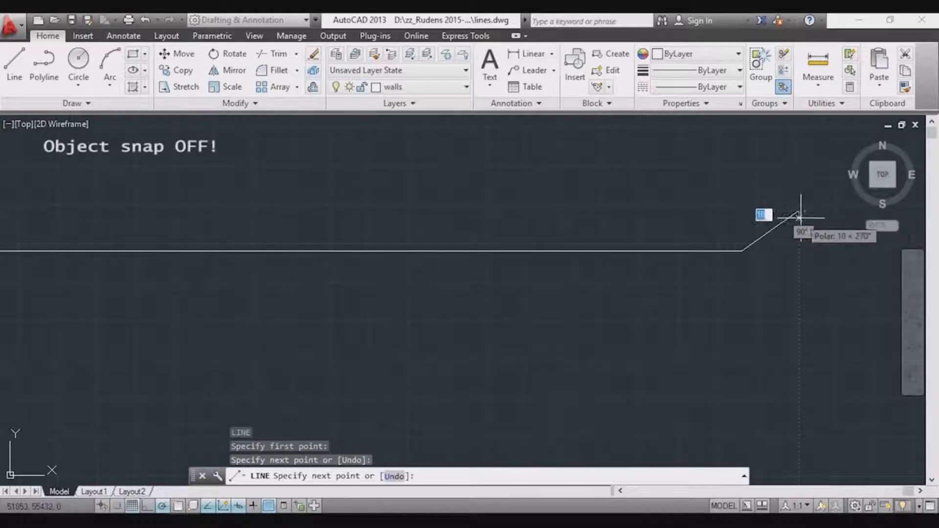
key(Escape)
Examine up close how the slanted line meets the horizontal line's right end, then check the whole drawing.
scroll(743, 250, up, 10)
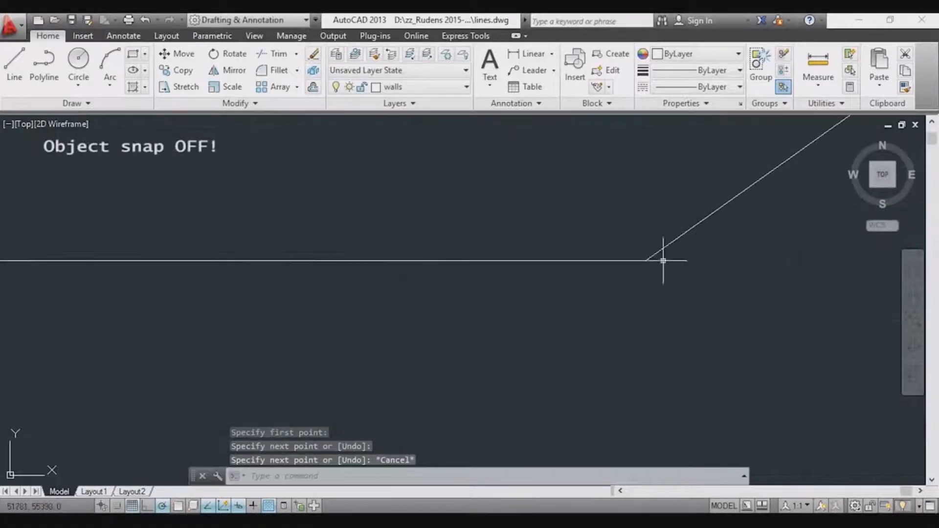
scroll(646, 257, up, 5)
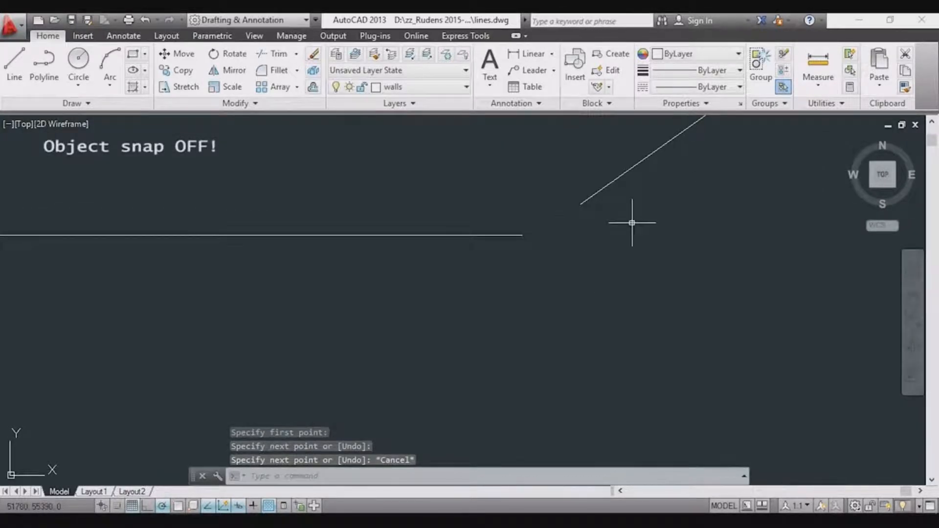
scroll(632, 223, down, 6)
scroll(650, 220, up, 3)
scroll(688, 243, down, 6)
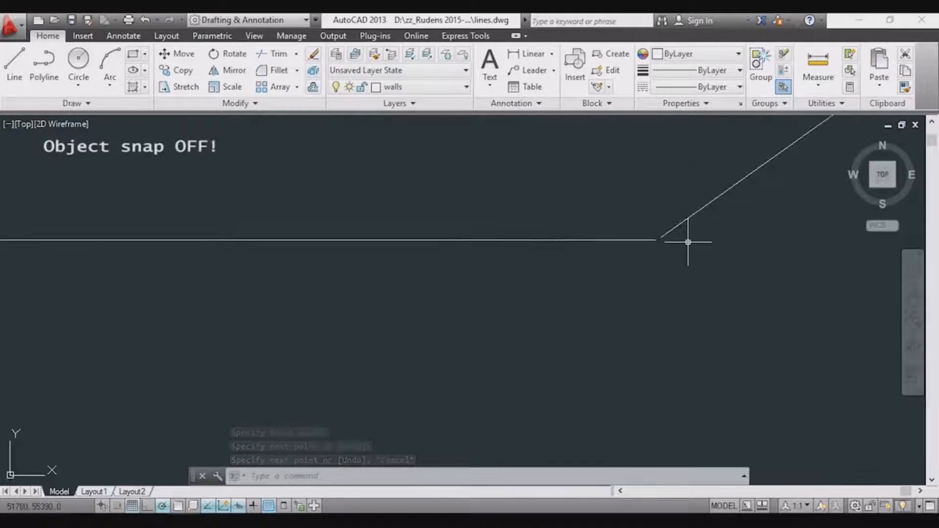
scroll(698, 245, down, 4)
scroll(750, 292, down, 9)
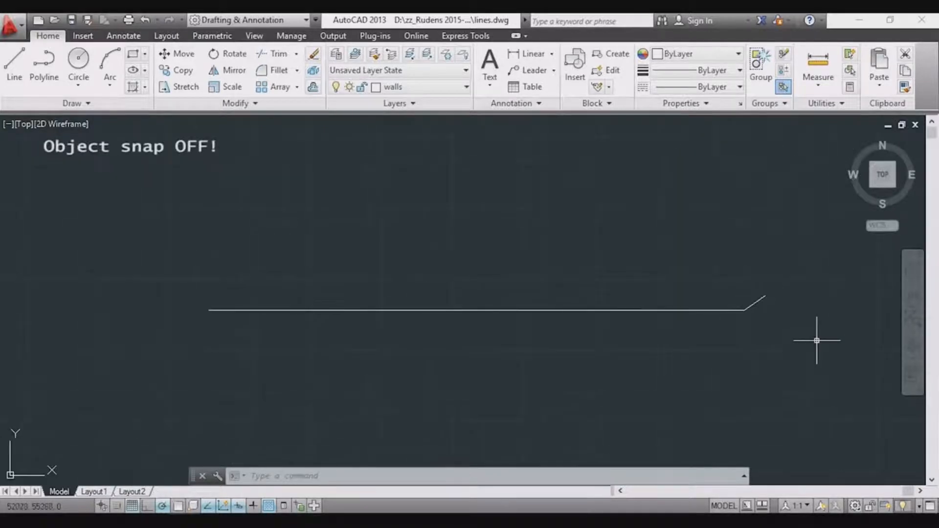
middle_drag(817, 341, 786, 331)
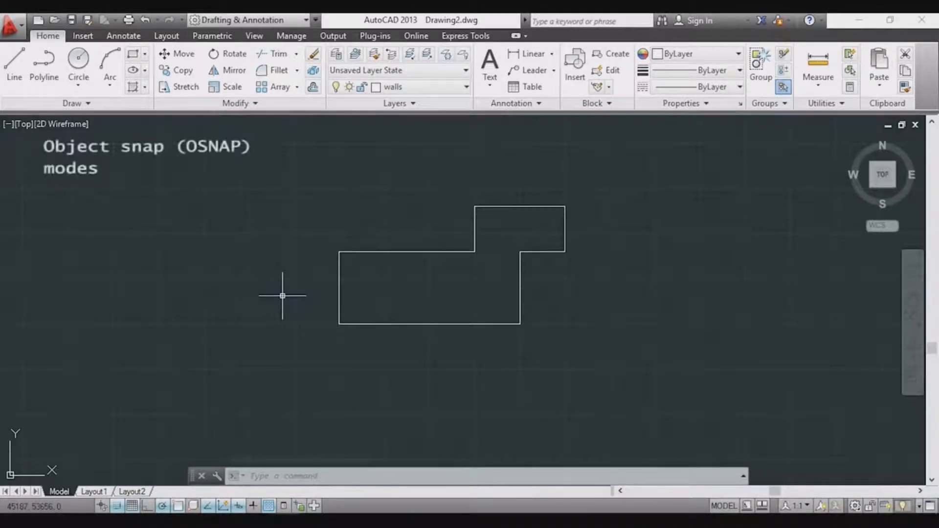
Open the object snap settings with the OSNAP command.
key(Escape)
key(Escape)
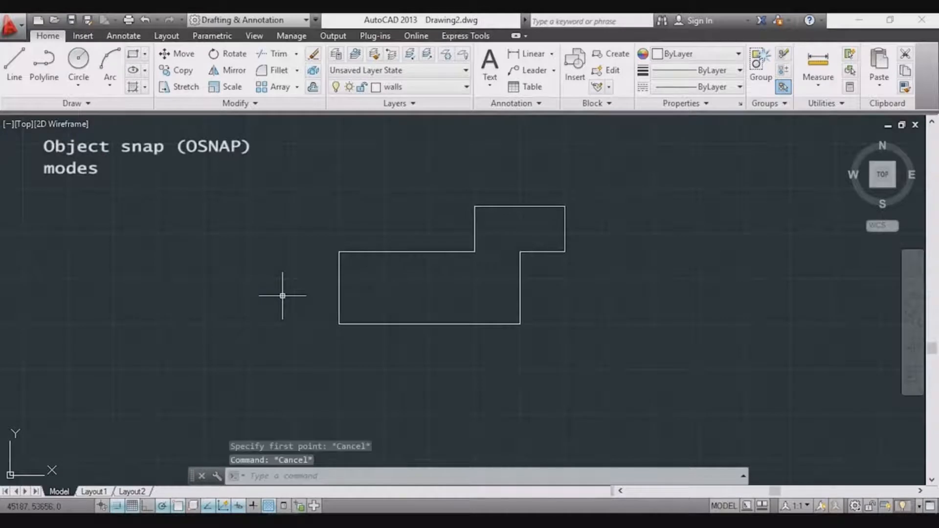
text(OSNAP)
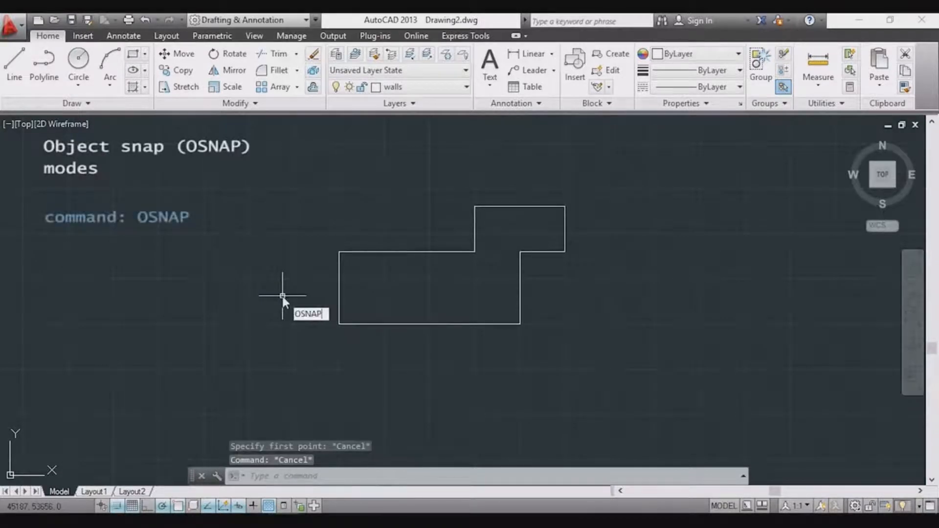
key(Return)
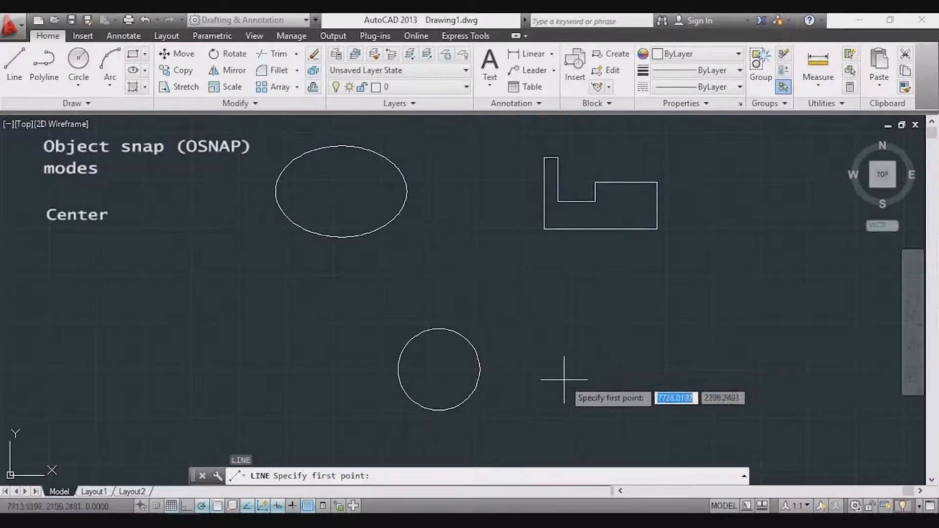
Start the line at the circle's center using the Center object snap.
click(439, 369)
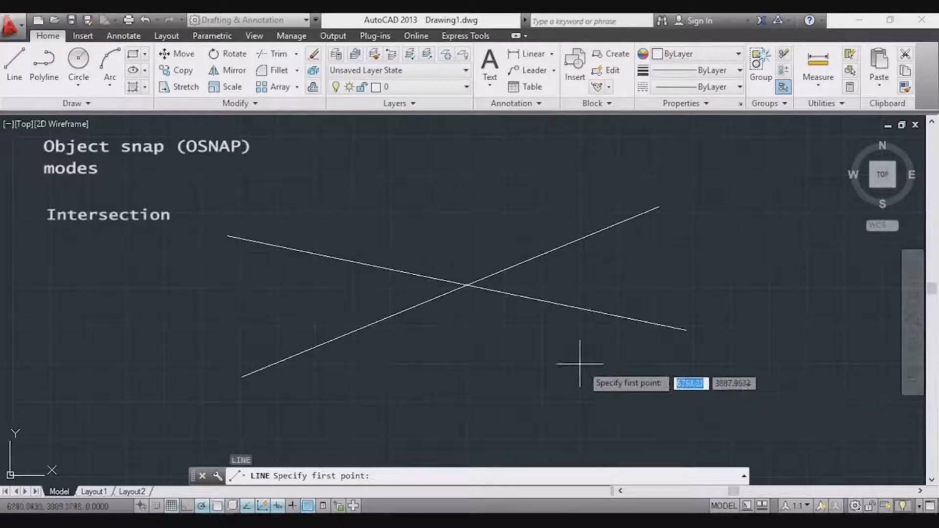
Start the line where the two slanted lines cross, using the Intersection object snap.
click(467, 285)
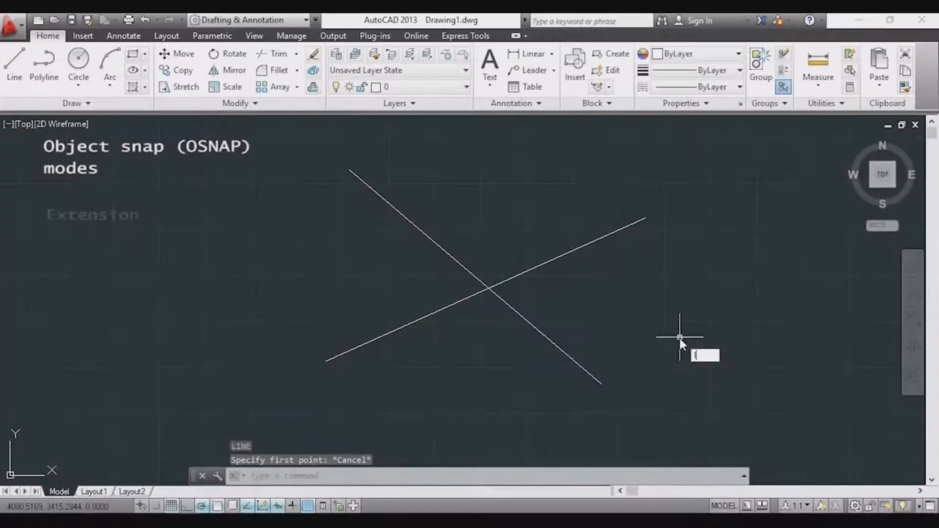
Draw a short line from the descending line's lower end along that line's own direction using the Extension object snap.
key(Return)
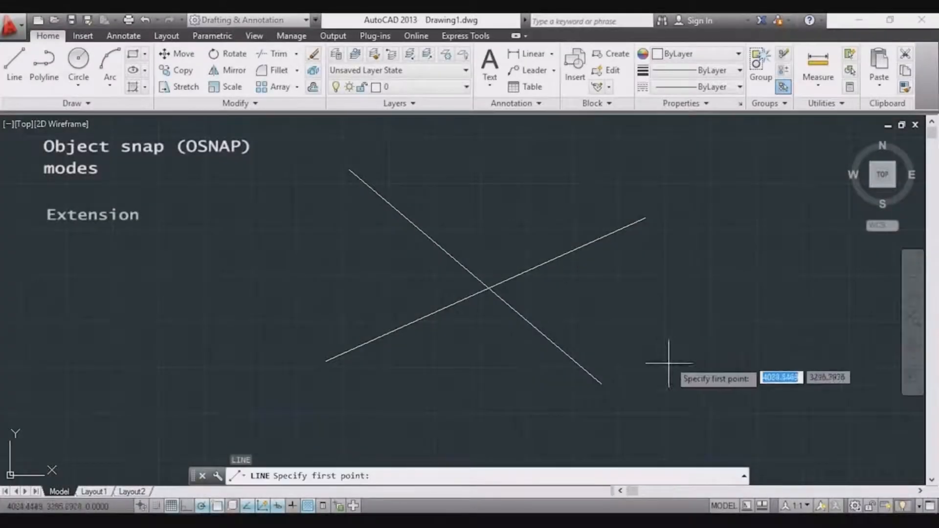
click(601, 384)
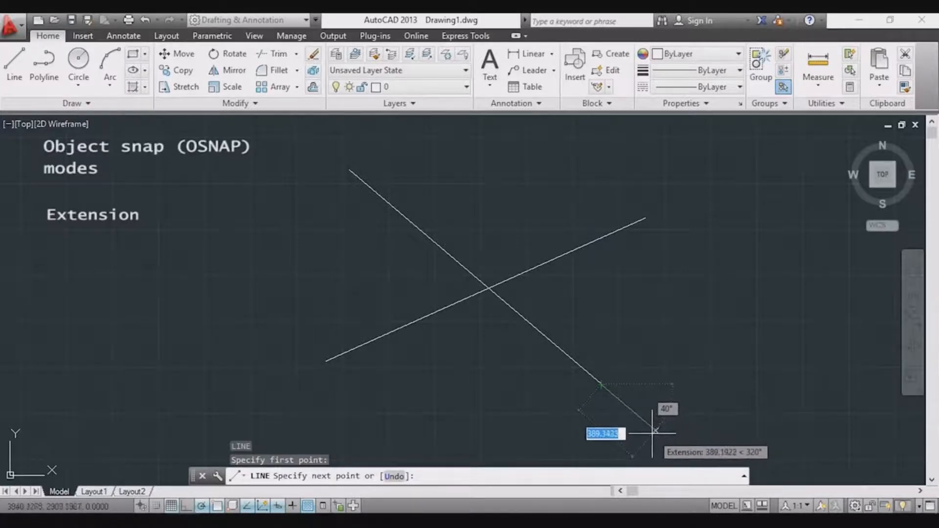
click(636, 413)
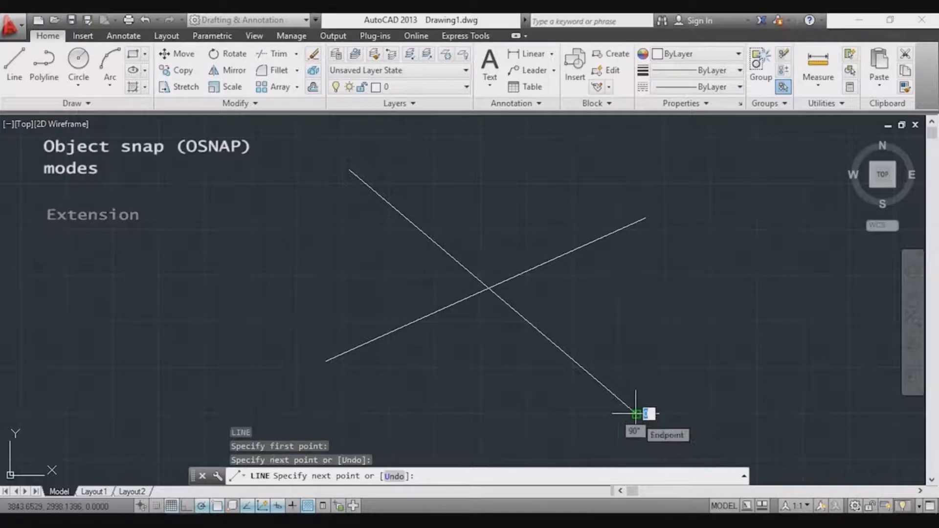
key(Escape)
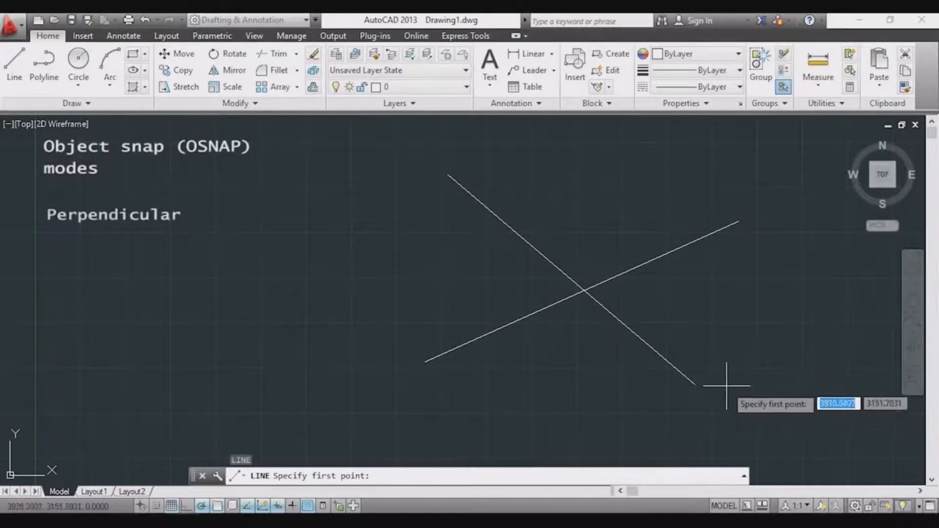
With the Perpendicular object snap, draw a line about 319 long from the descending line's lower end, rising at 50° square to it.
click(695, 385)
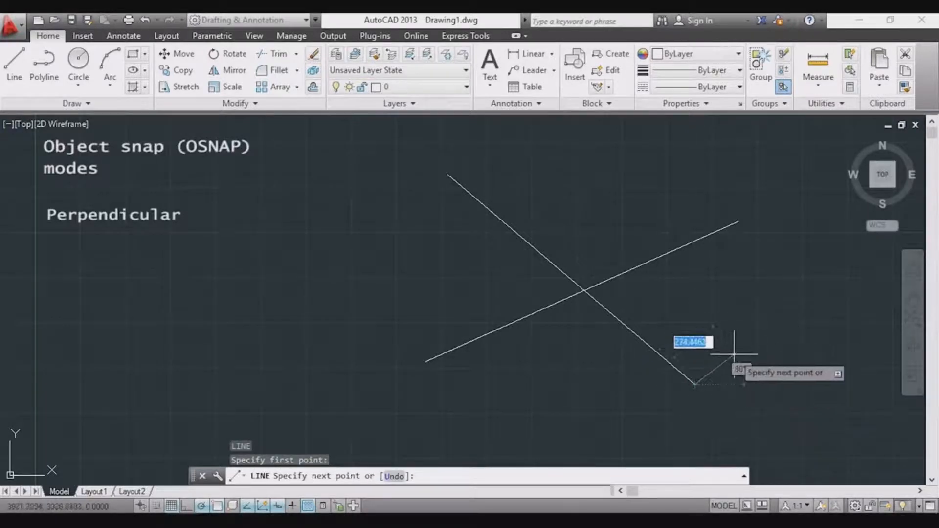
scroll(709, 380, up, 4)
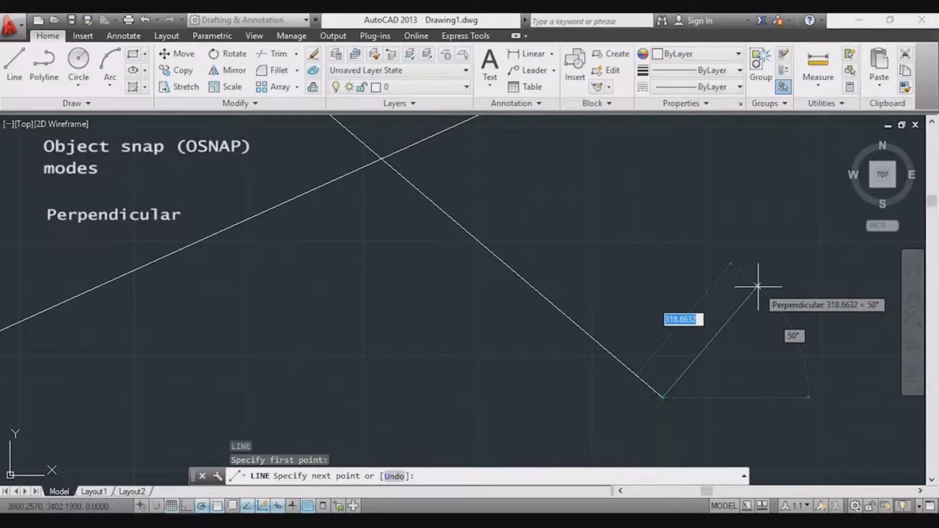
click(758, 287)
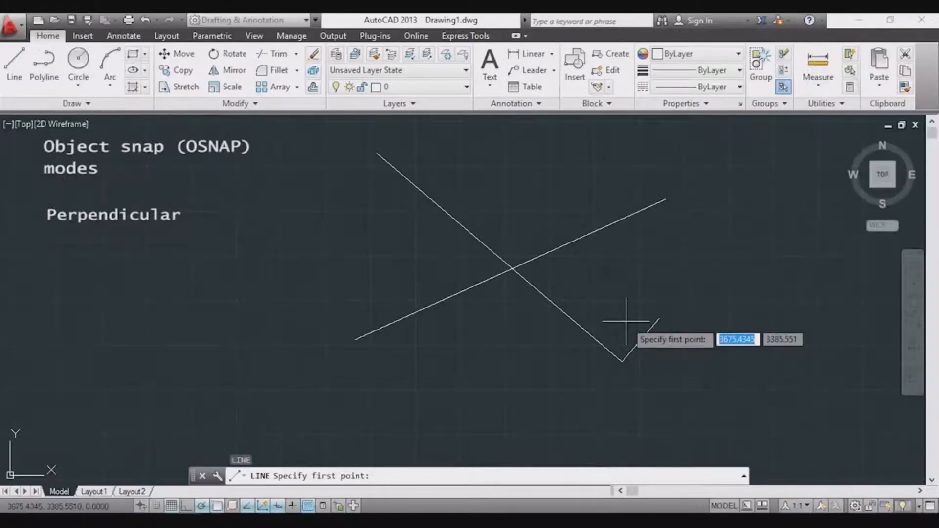
Draw a line from the descending line's lower end to the rising line, meeting it at a right angle with the Perpendicular object snap.
click(622, 362)
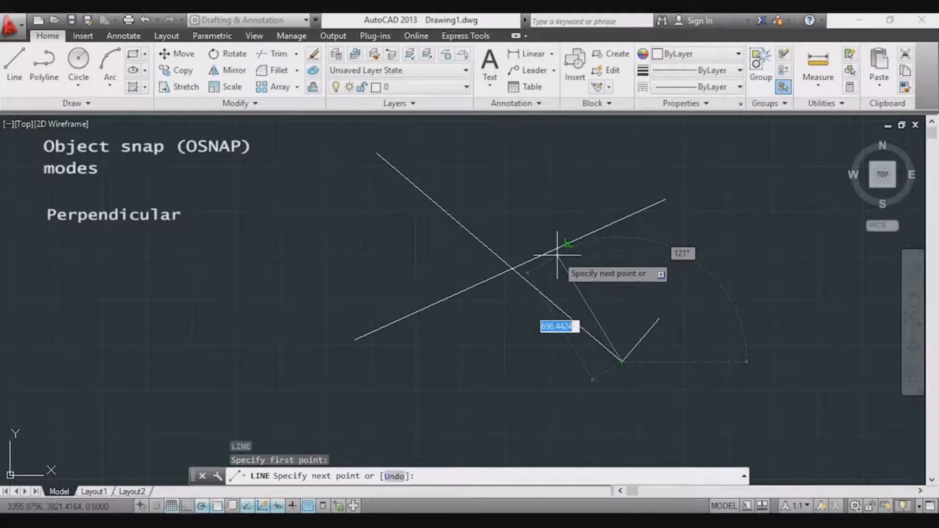
click(568, 243)
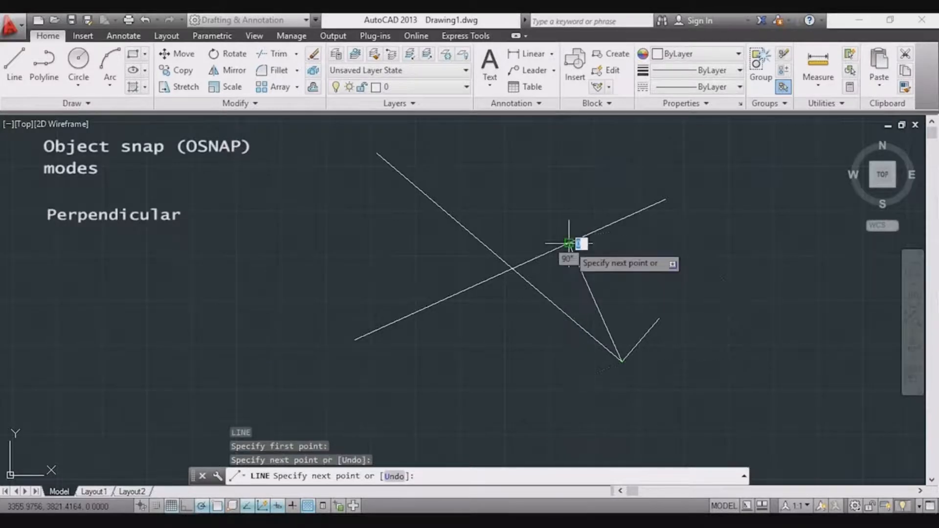
key(Escape)
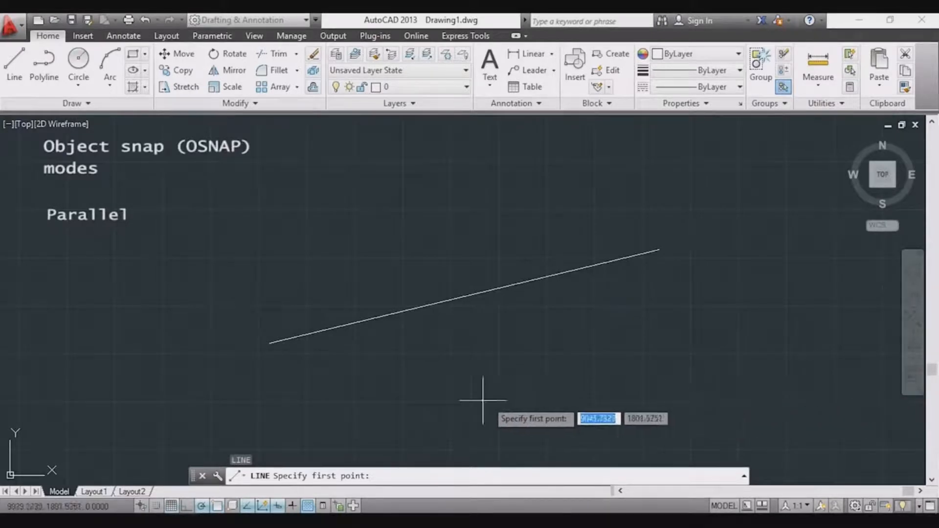
Start a line just beyond the slanted line's left end for use with the Parallel object snap.
click(225, 328)
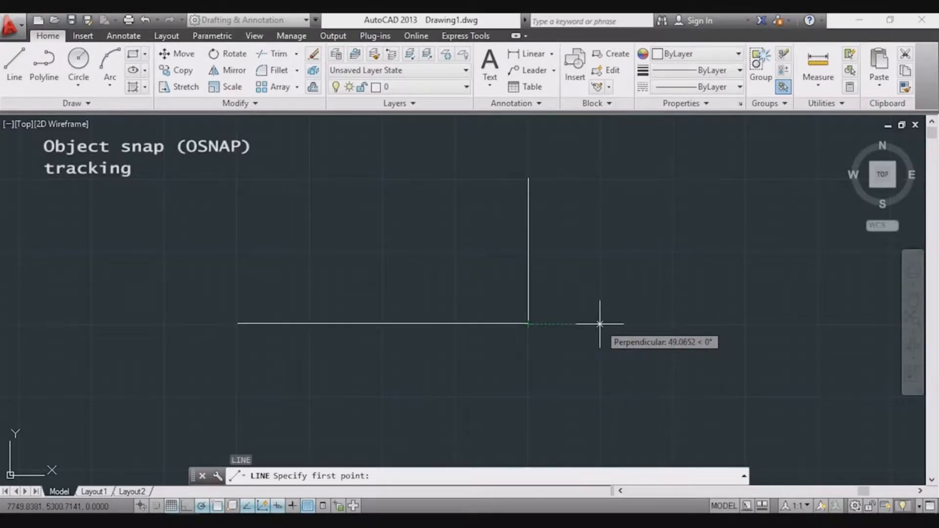
Using object snap tracking, draw a vertical line upward from a point 50 to the right of the corner, about as tall as the existing vertical line.
text(50)
key(Return)
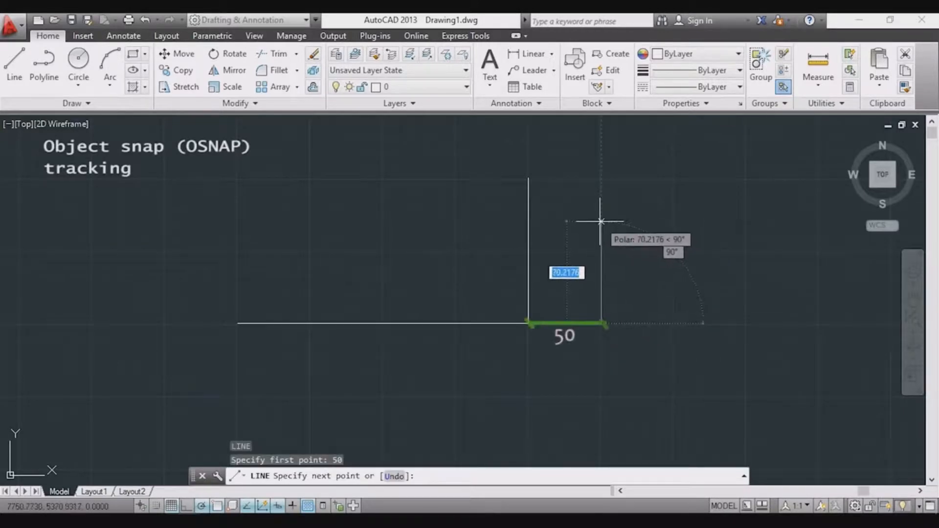
click(602, 181)
key(Escape)
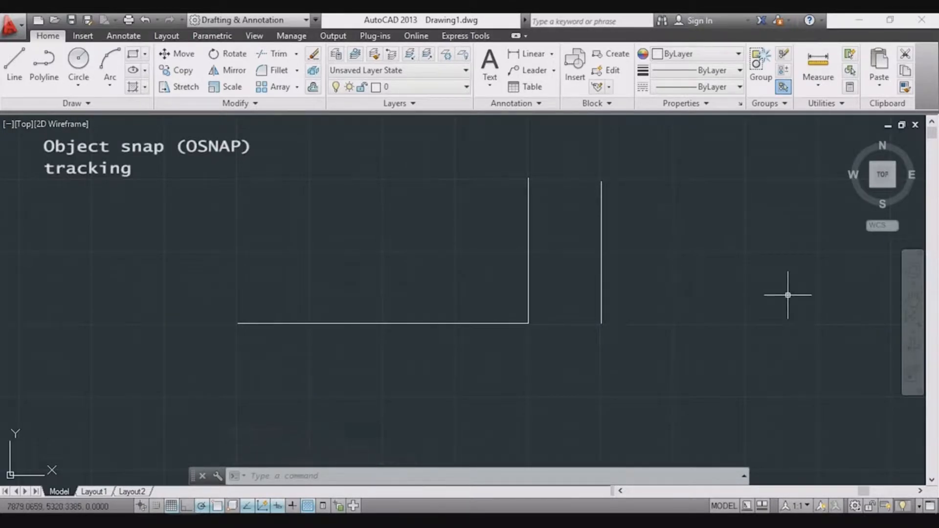
Draw a vertical line upward from the point on the horizontal line 100 left of the corner, ending level with the existing vertical line's top.
text(l)
key(Return)
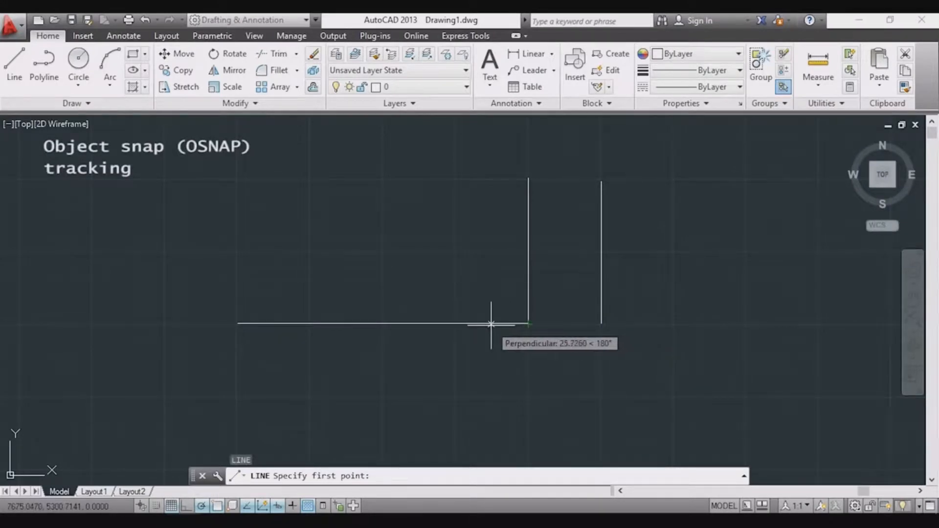
text(100)
key(Return)
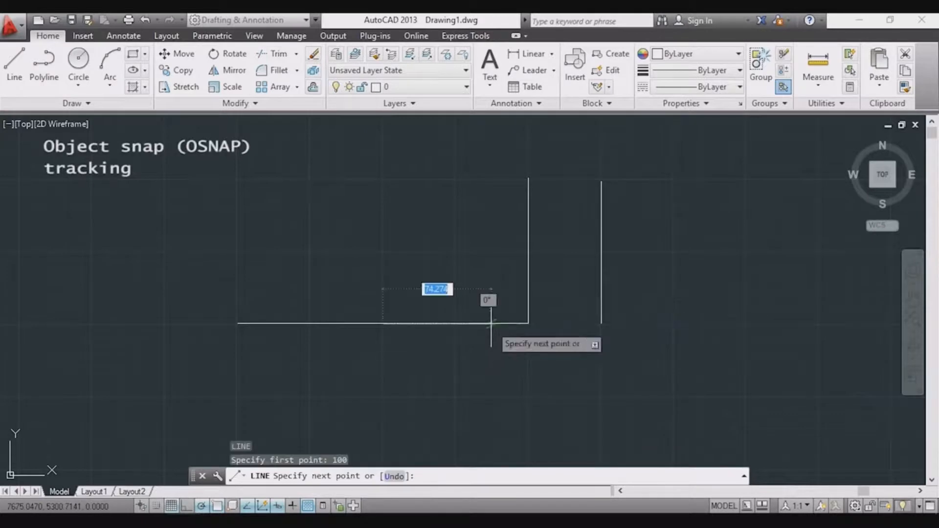
click(383, 177)
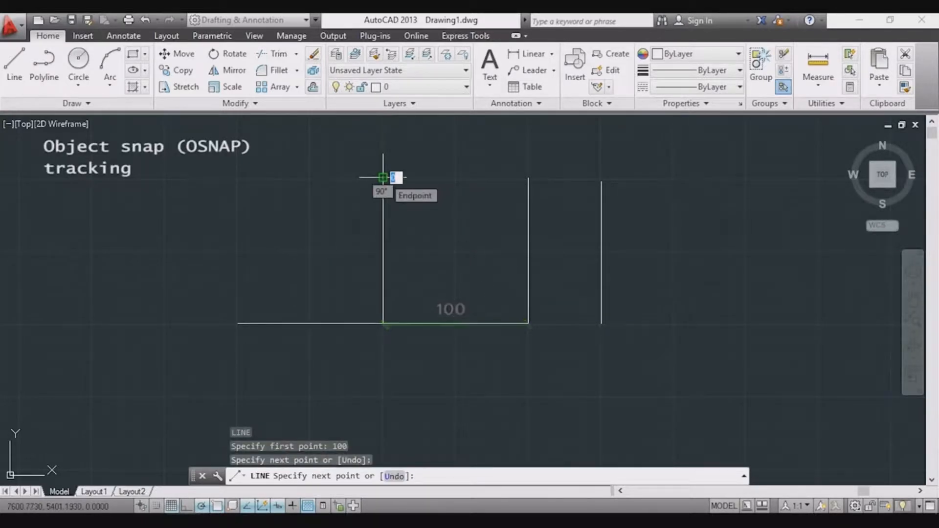
key(Escape)
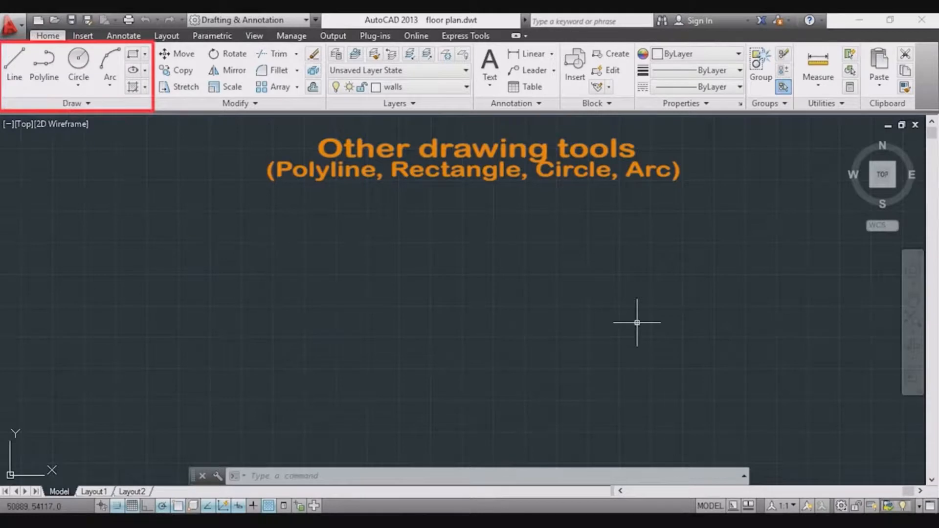
In the floor plan drawing, start a polyline with segments of 1000 to the right, 500 up and 250 to the left.
click(84, 104)
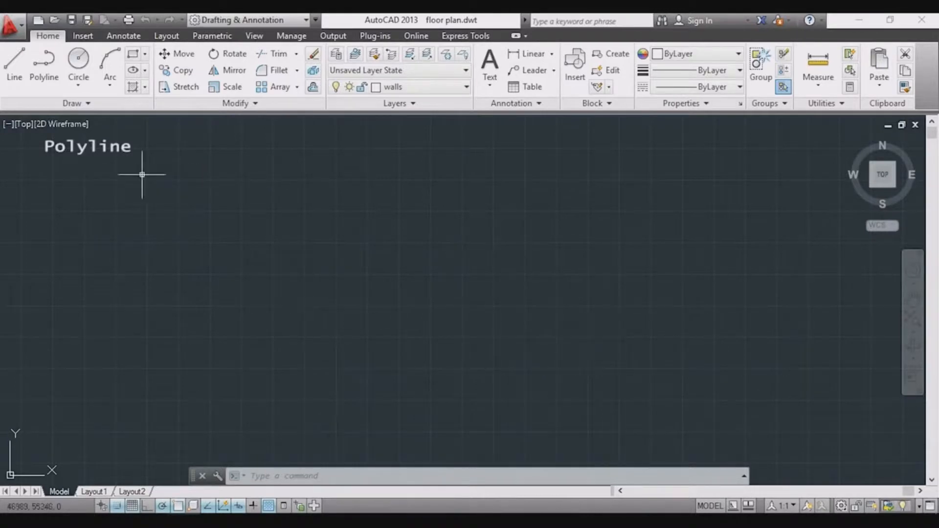
click(44, 62)
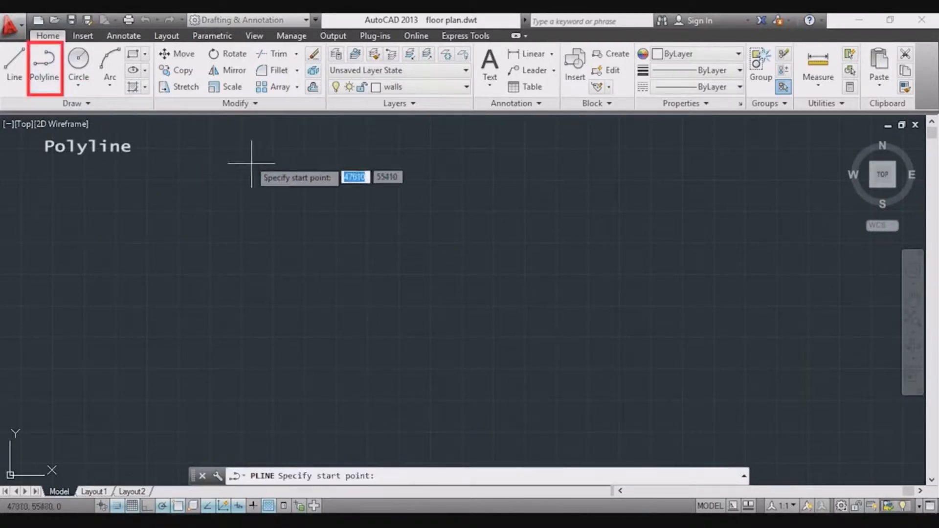
click(241, 337)
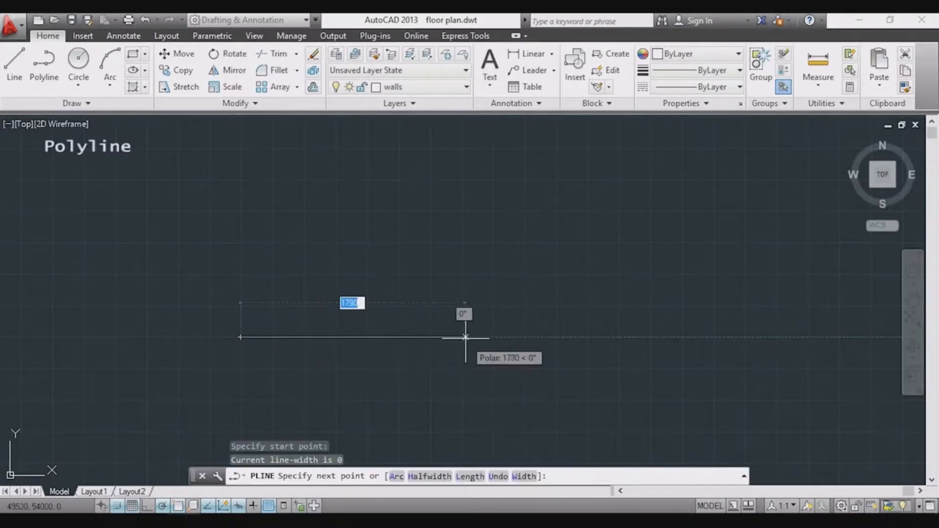
text(1000)
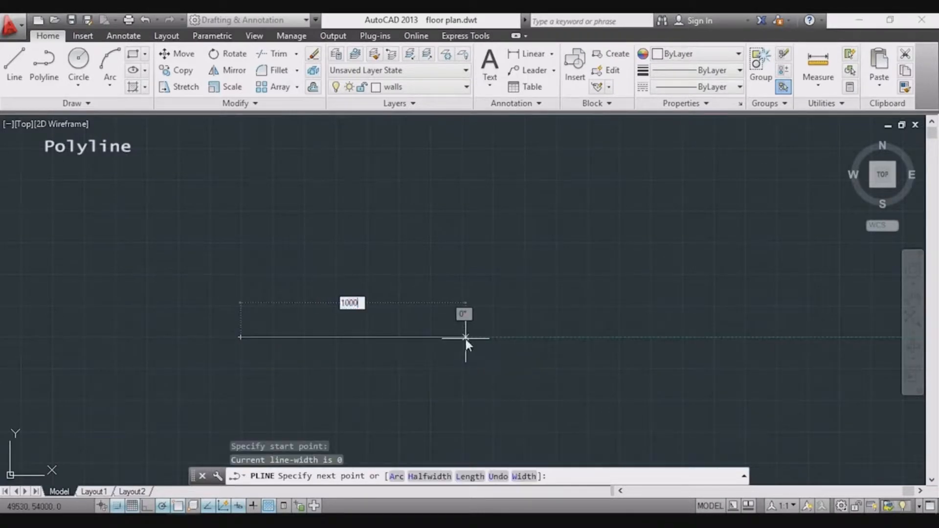
key(Return)
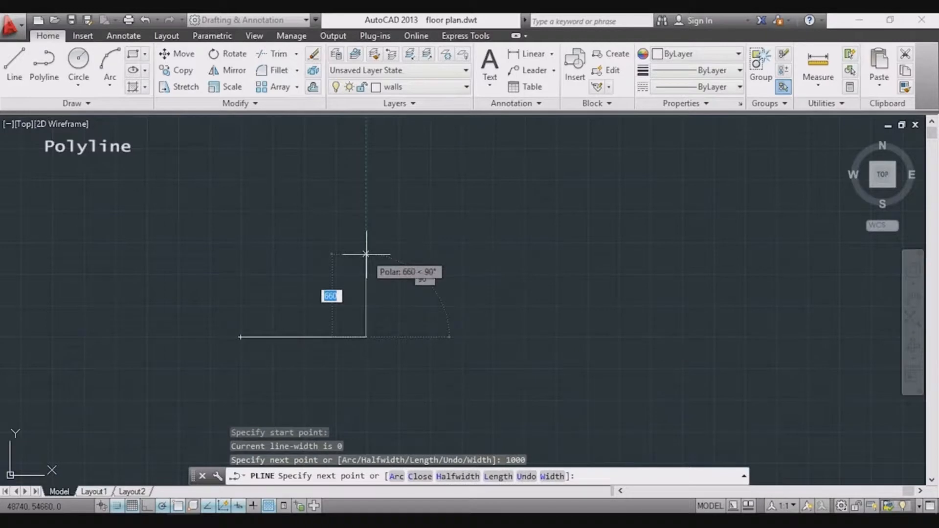
text(500)
key(Return)
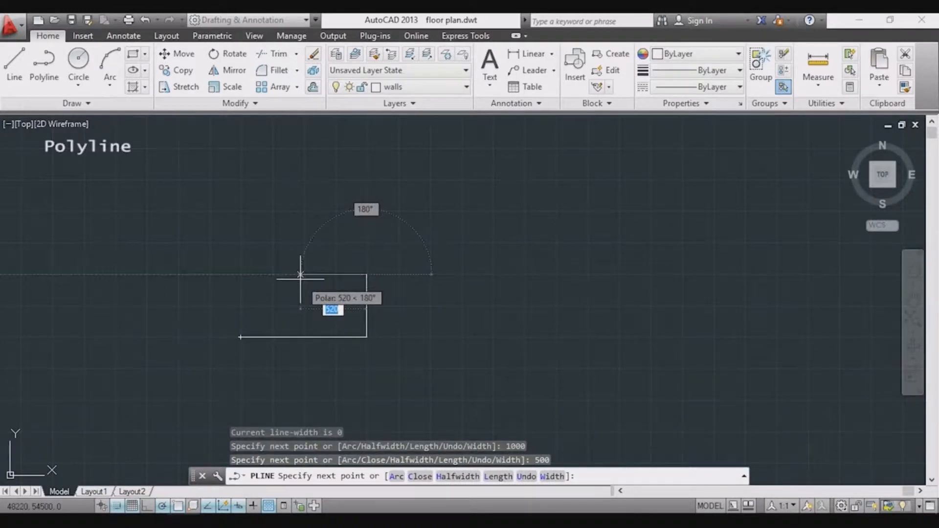
text(250)
key(Return)
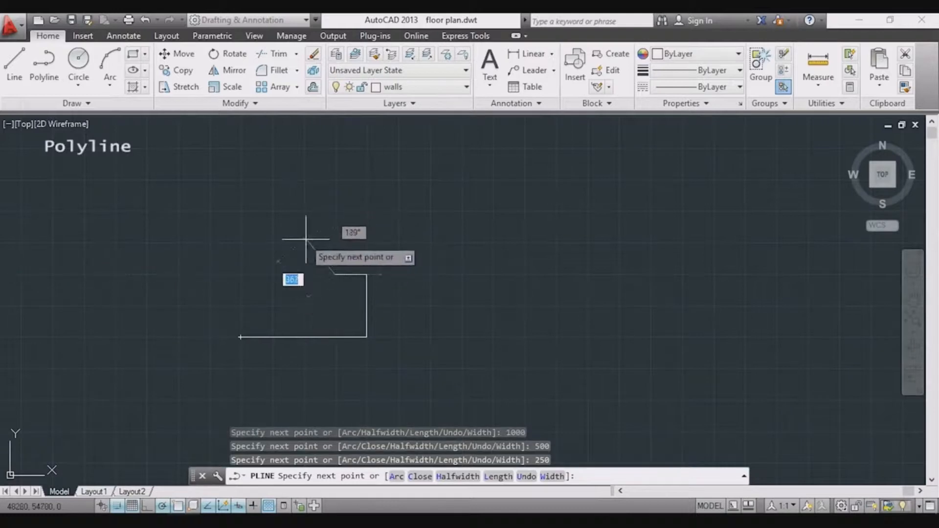
Continue the polyline's stepped outline across the top, 450 down and 250 left, close it with the CL option and select it.
click(273, 237)
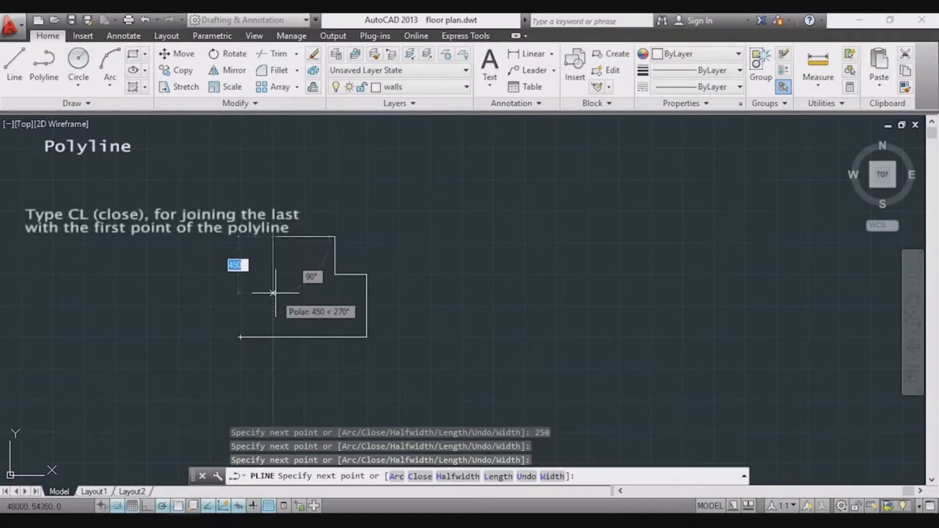
click(273, 293)
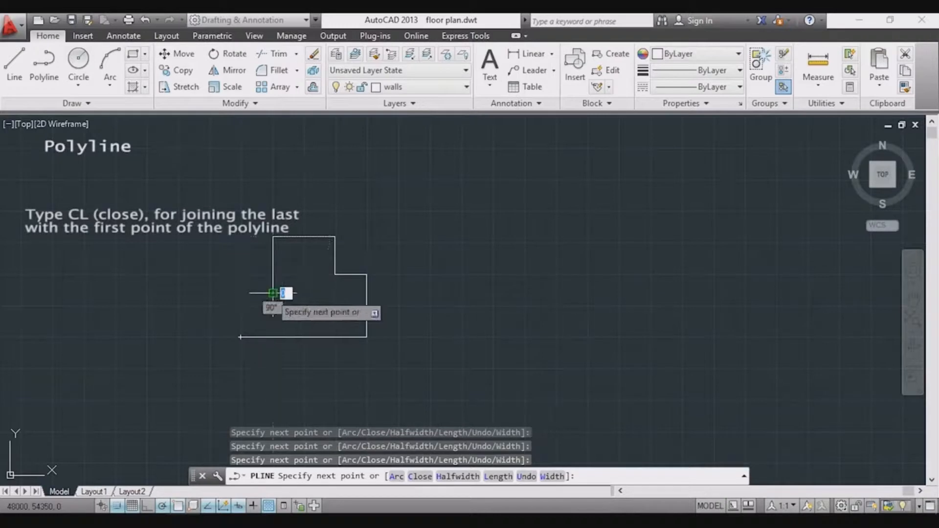
click(241, 293)
scroll(241, 293, up, 4)
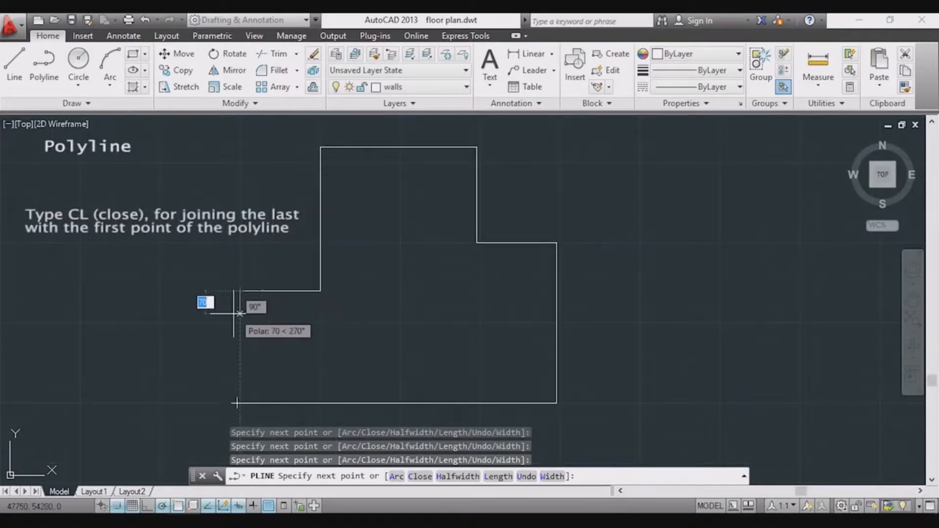
text(cl)
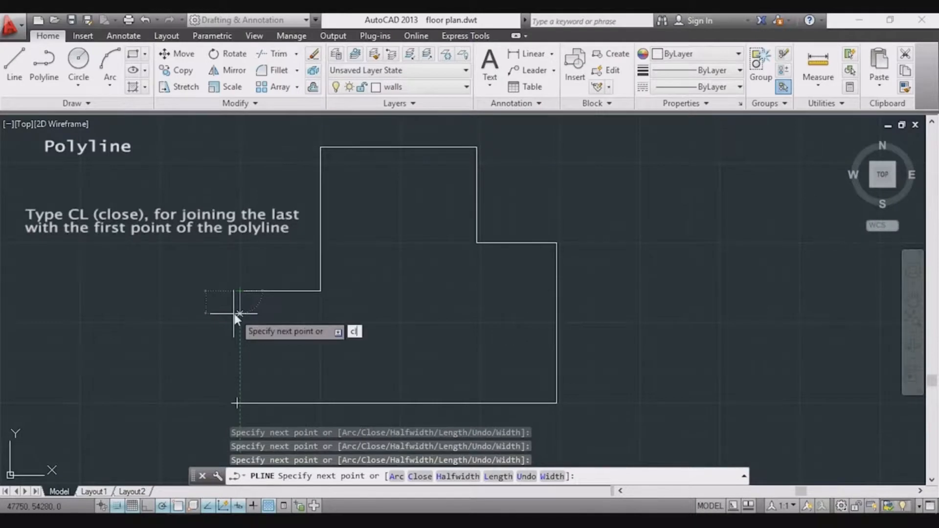
key(Return)
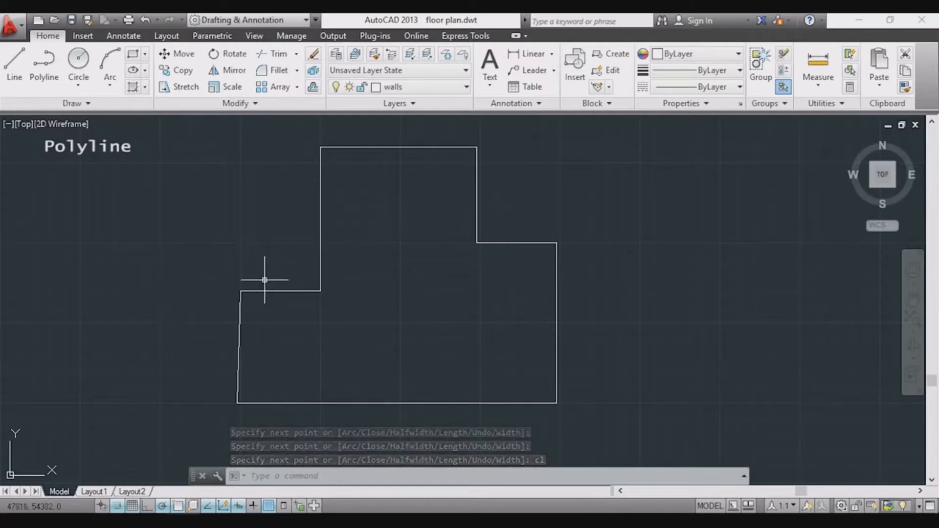
click(322, 262)
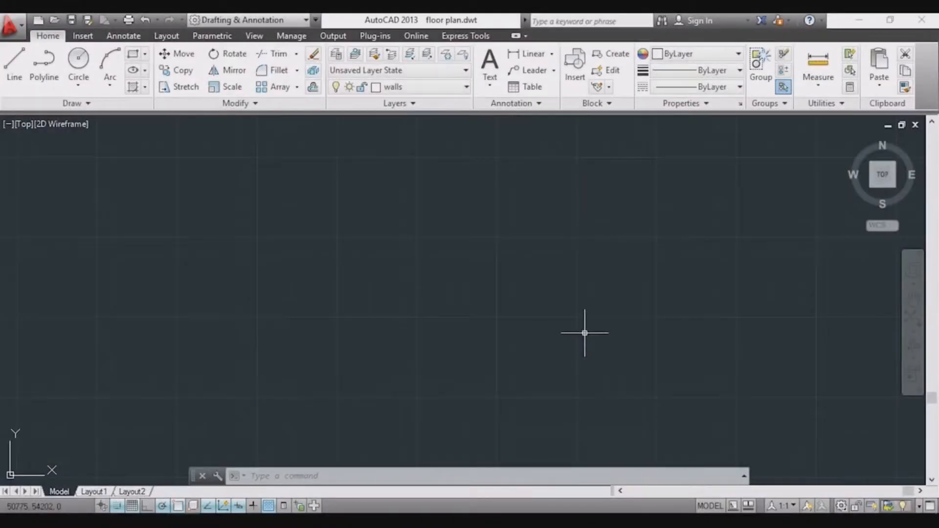
Draw a rectangle 300 wide and 500 high from a freely picked first corner.
text(REC)
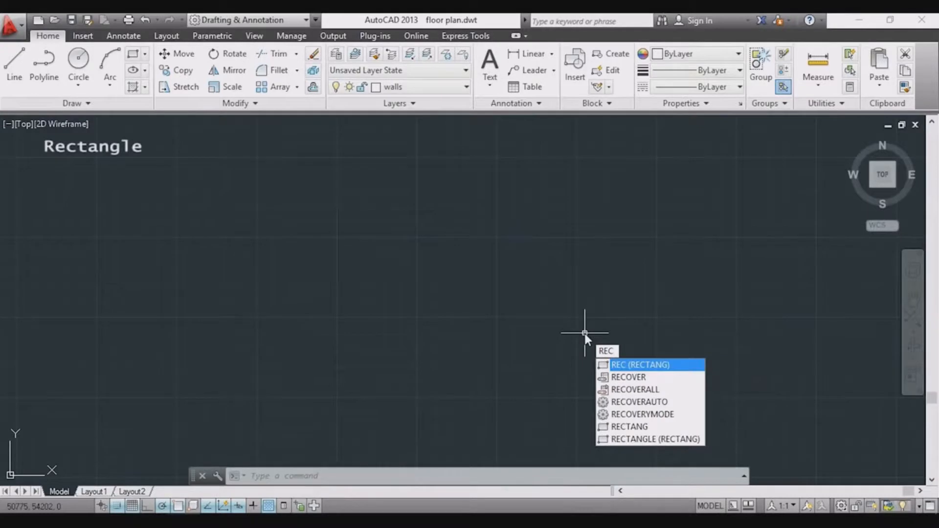
key(Return)
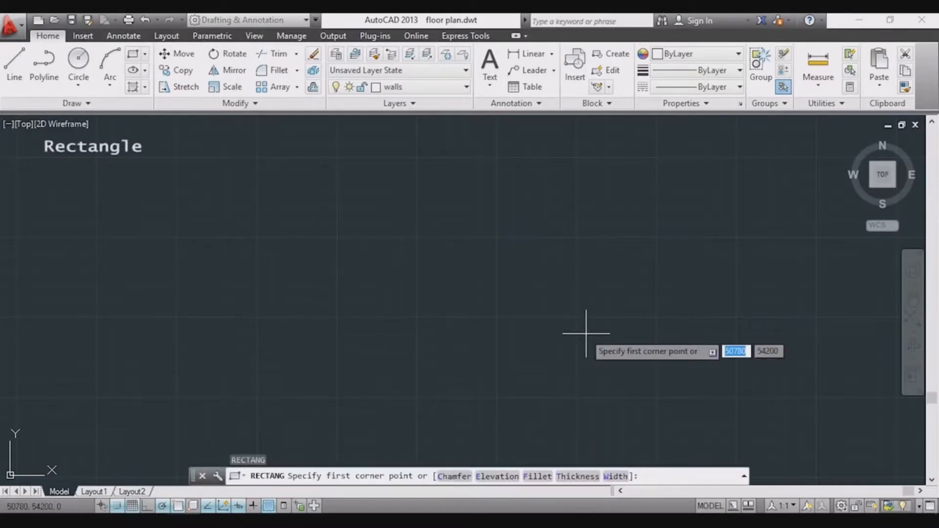
click(212, 356)
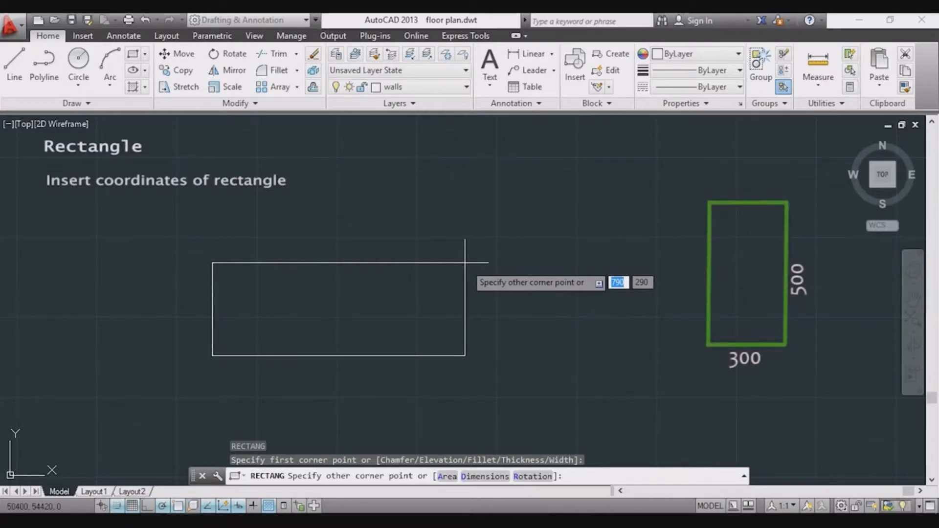
text(300)
key(Tab)
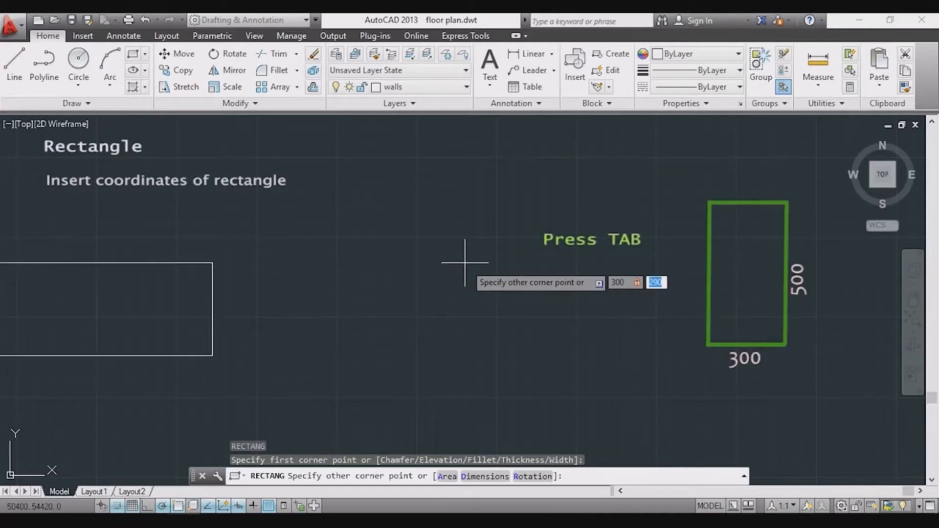
text(500)
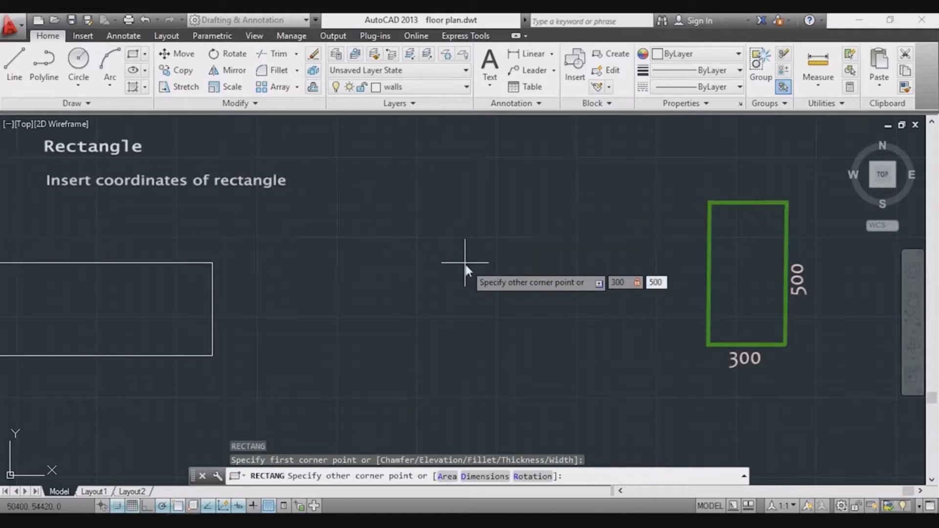
key(Return)
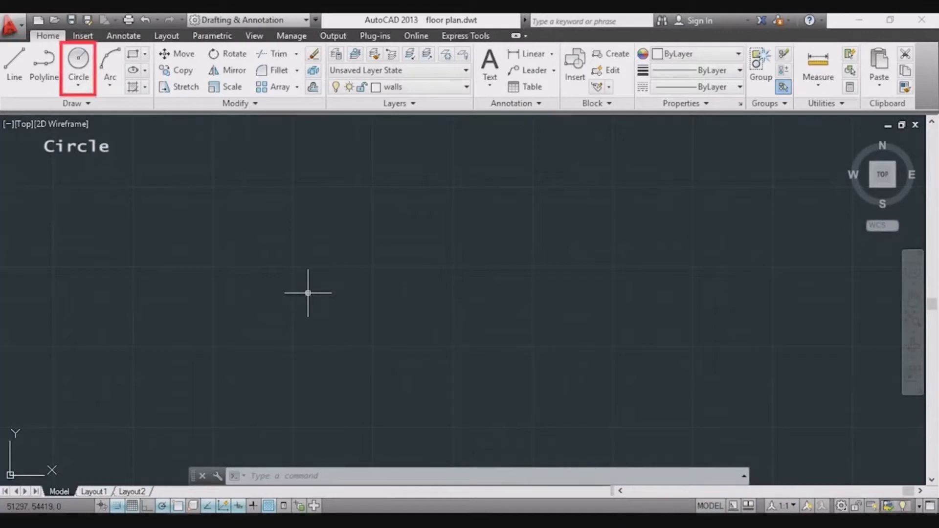
Draw a circle with a radius of 250 around a freely picked center point.
text(c)
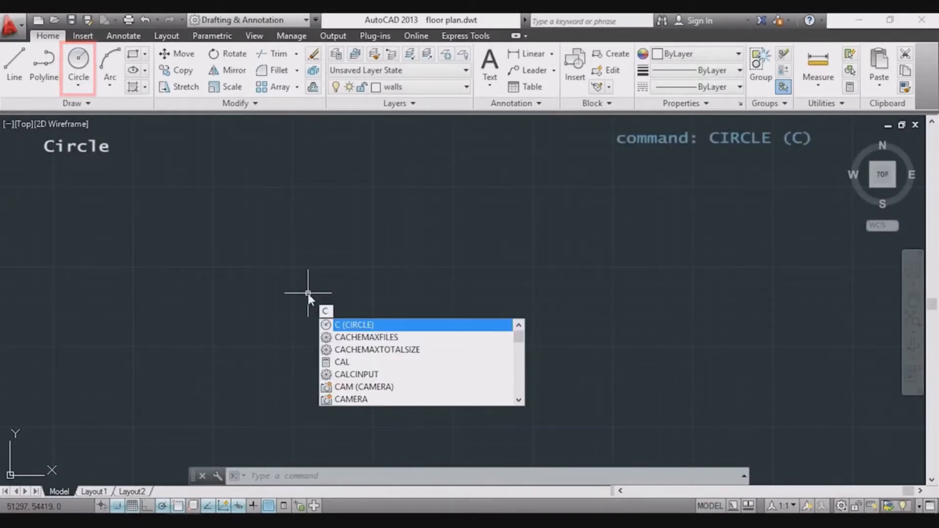
key(Return)
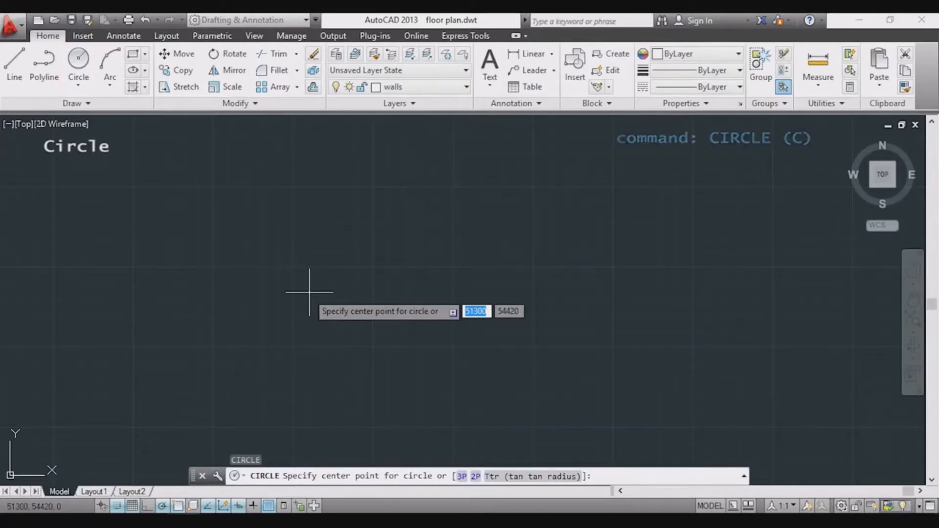
click(373, 266)
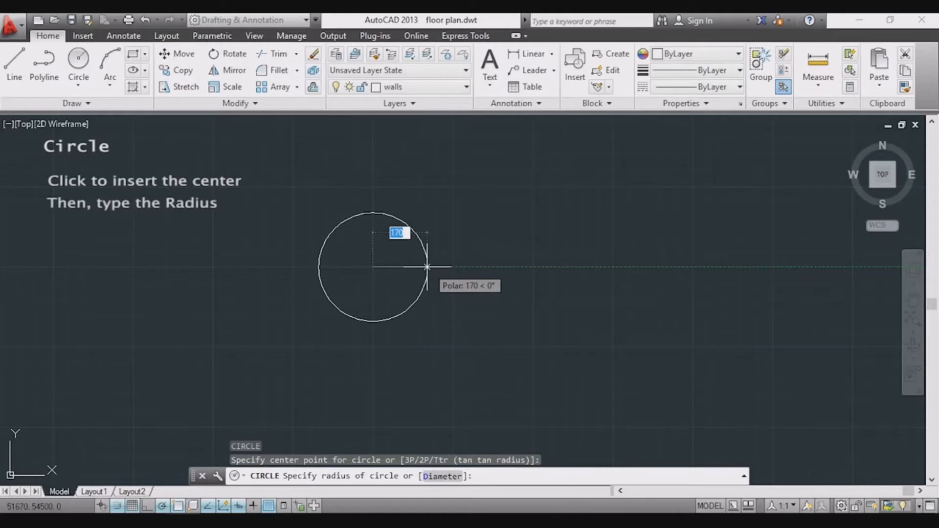
text(250)
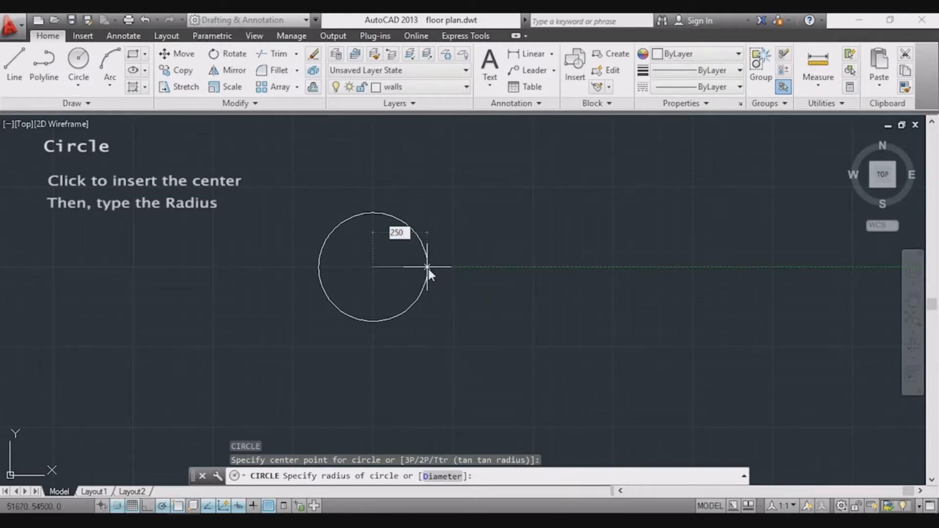
key(Return)
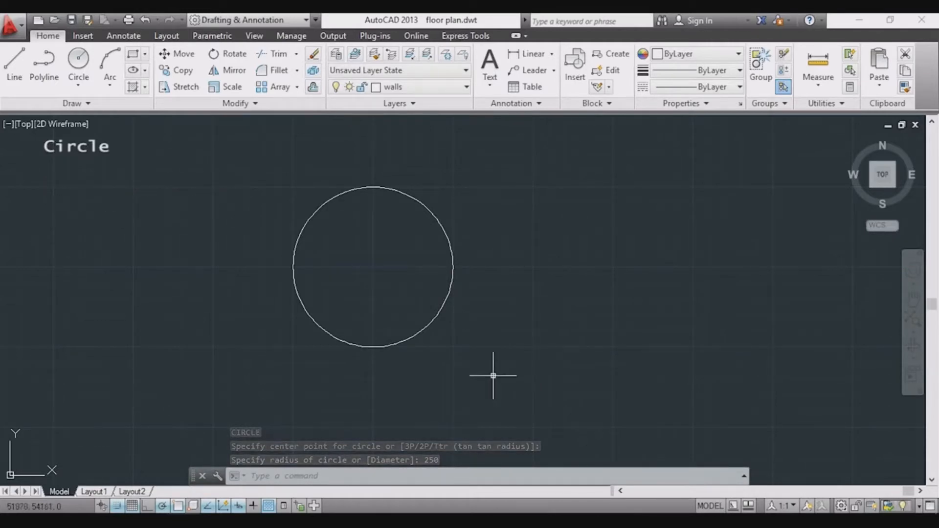
click(88, 88)
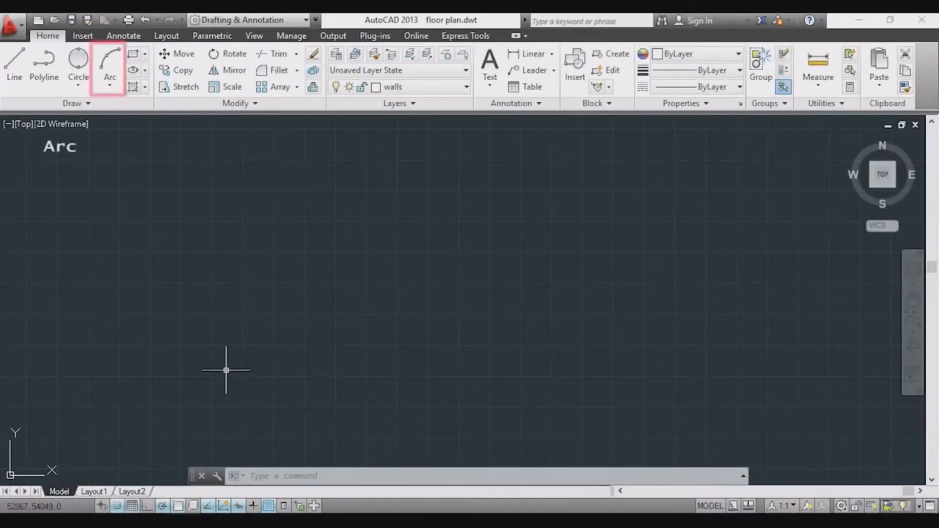
Draw a three-point arc that rises to the right from its start point and levels off at its end point.
text(A)
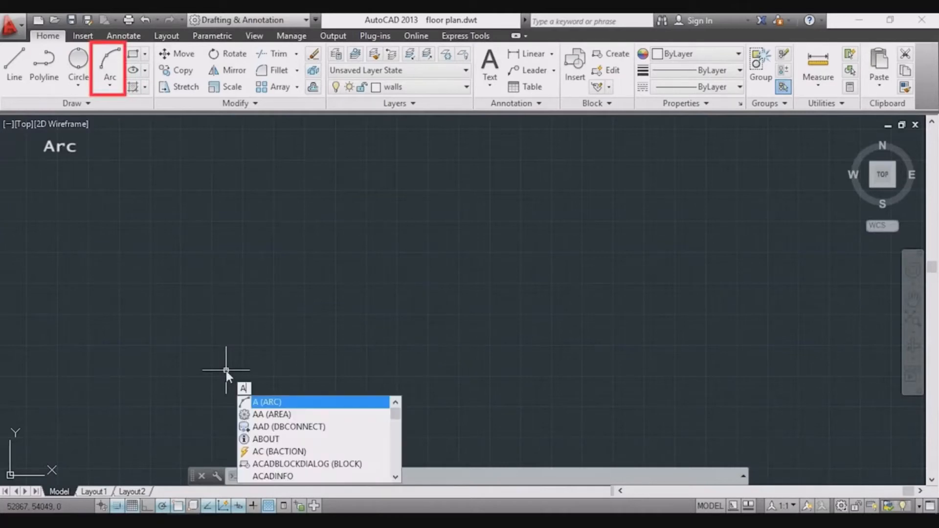
key(Return)
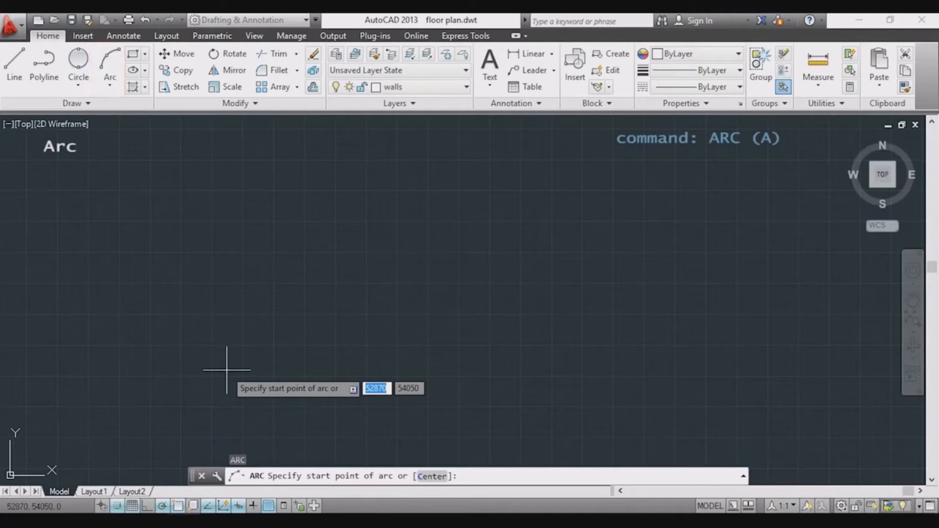
click(227, 370)
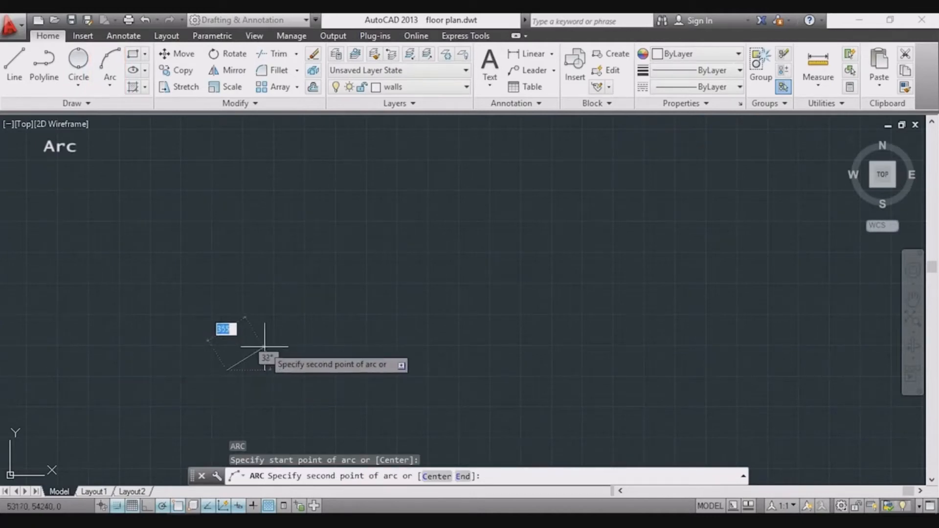
click(311, 279)
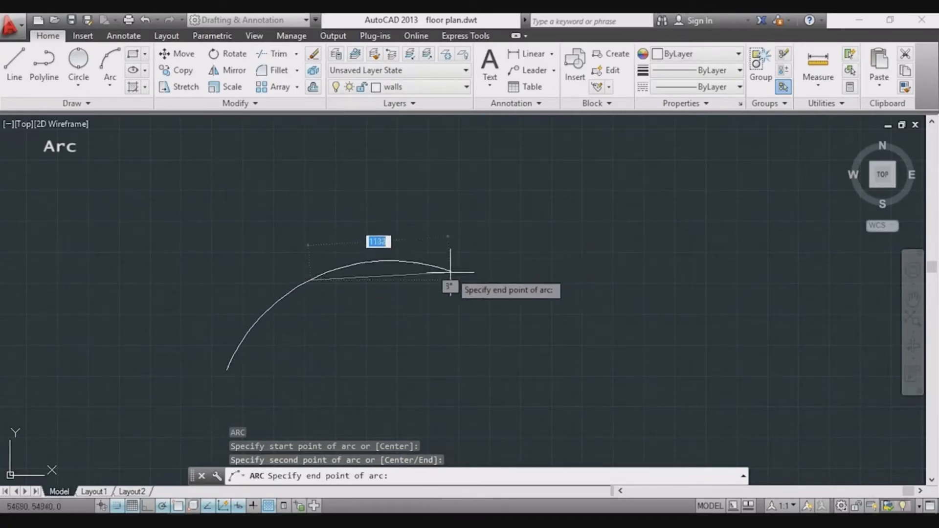
click(447, 247)
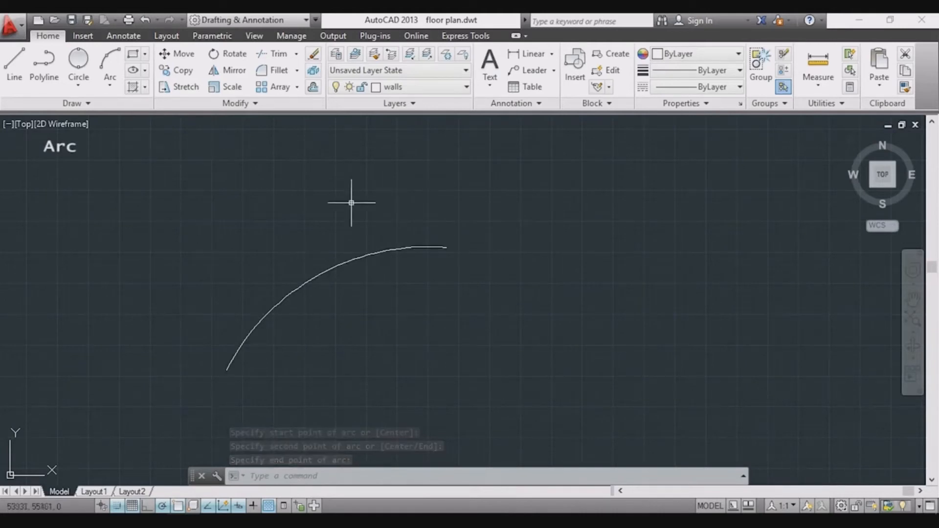
click(113, 88)
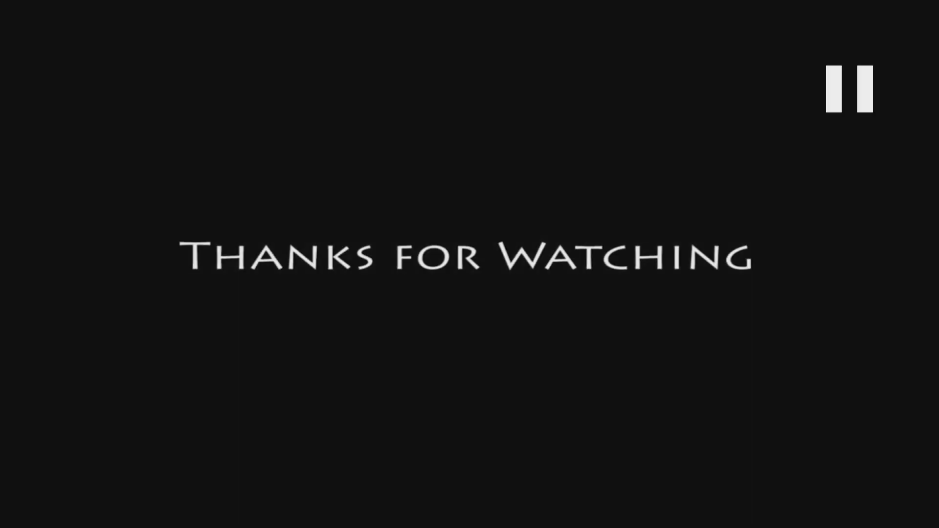
Leave full-screen playback, stop the running audio recording in Voice Recorder, and return to VLC media player.
key(Escape)
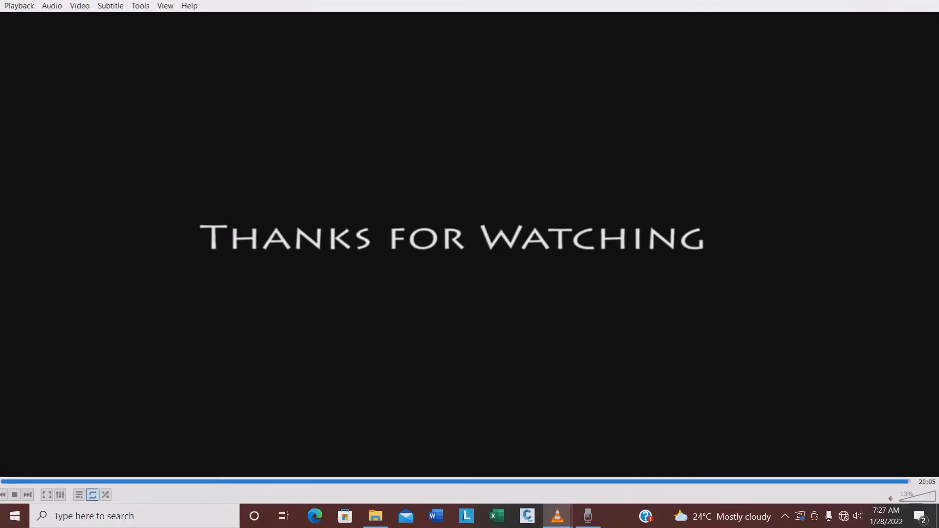
click(588, 516)
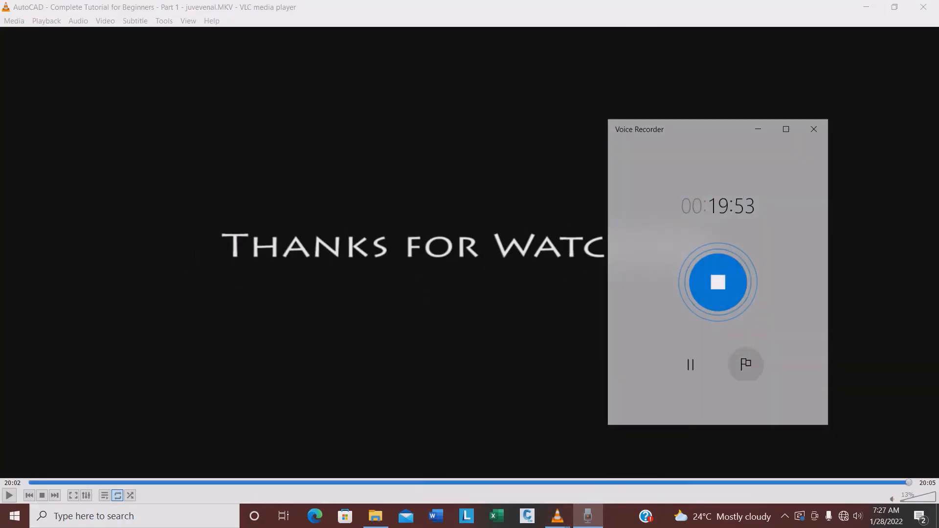
click(717, 282)
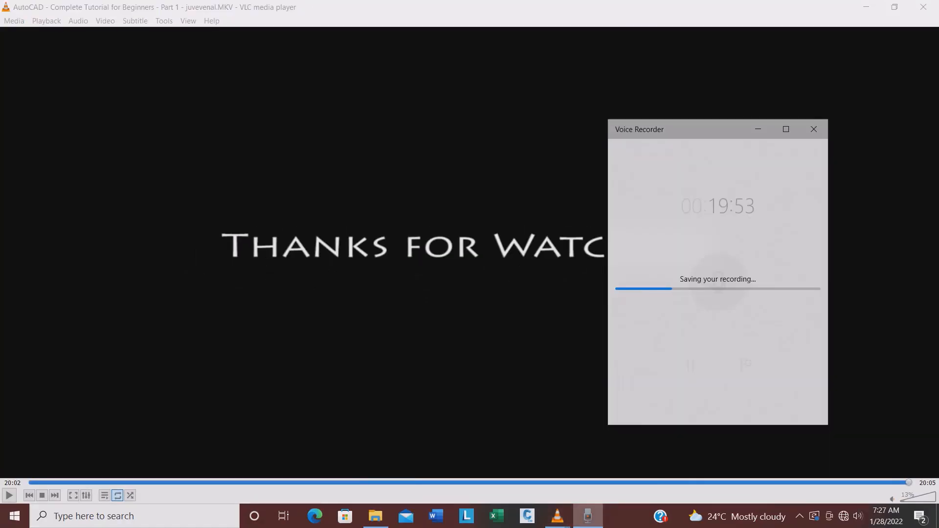
mouse_move(558, 516)
click(491, 444)
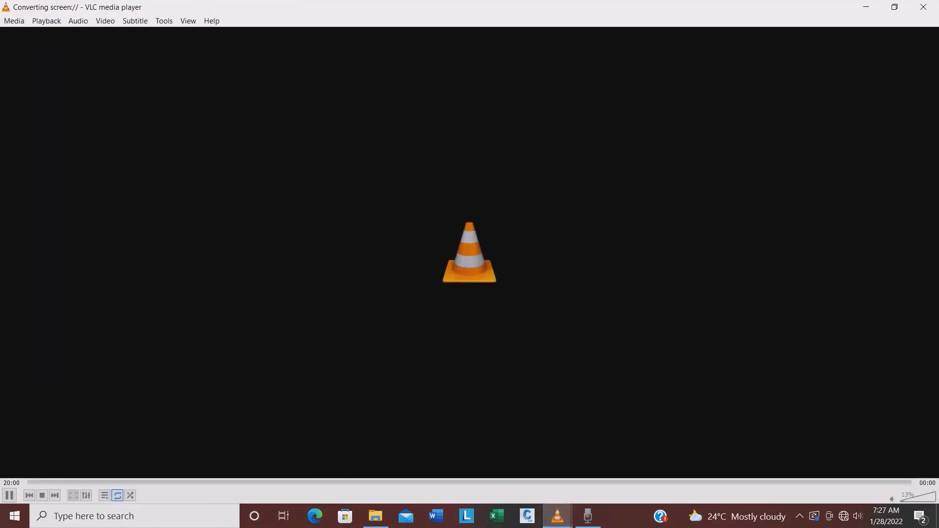